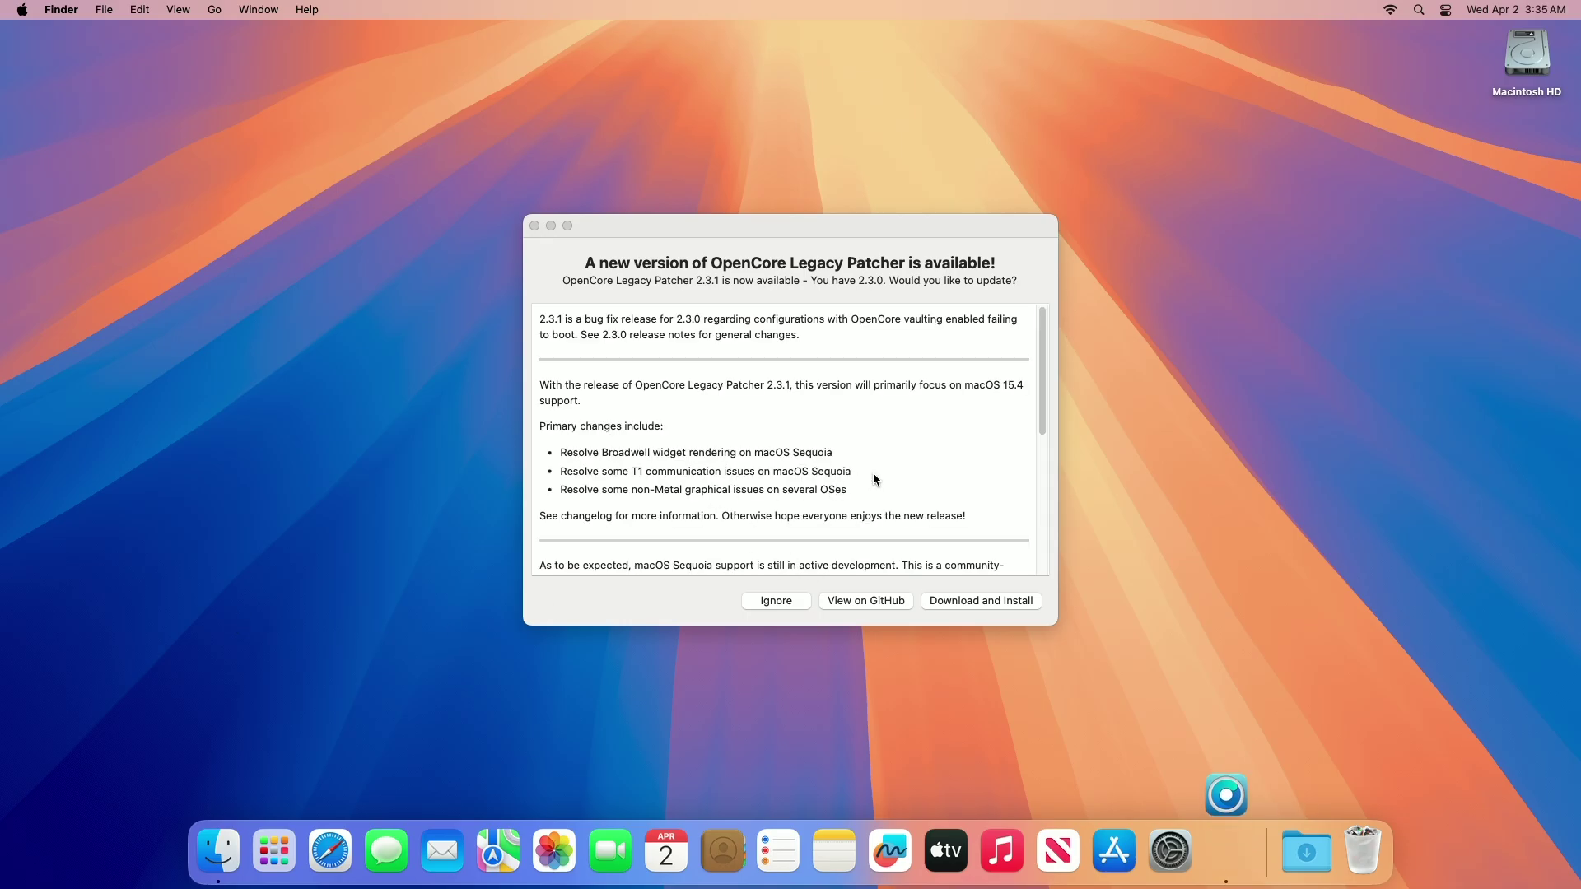
Review the OpenCore Legacy Patcher 2.3.1 release notes and expanded changelog, and download and install the update
triple_click(579, 330)
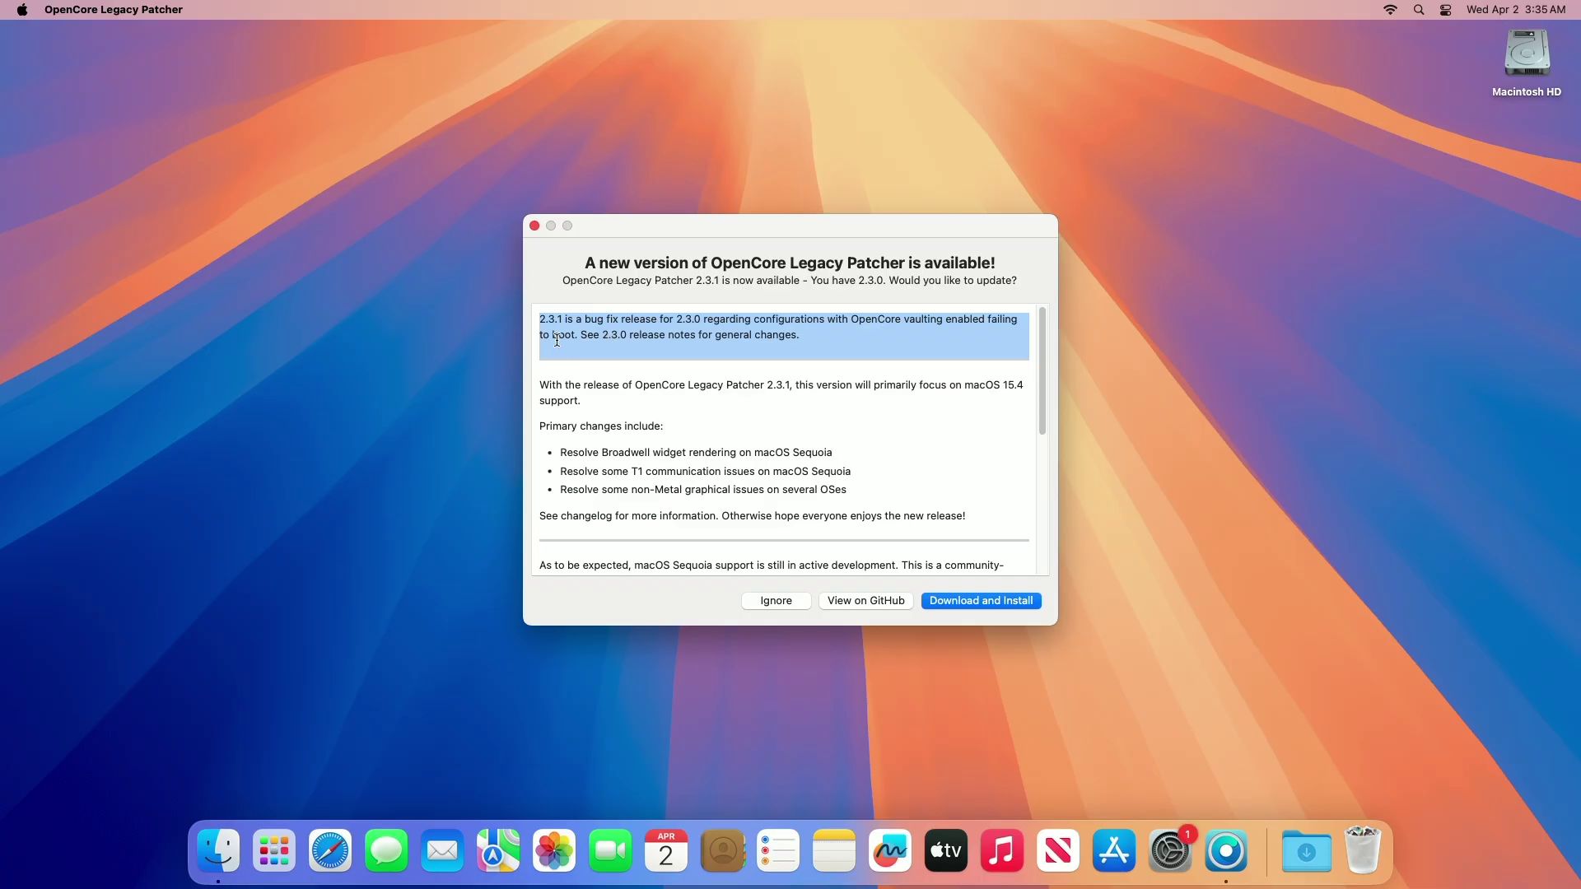
click(665, 336)
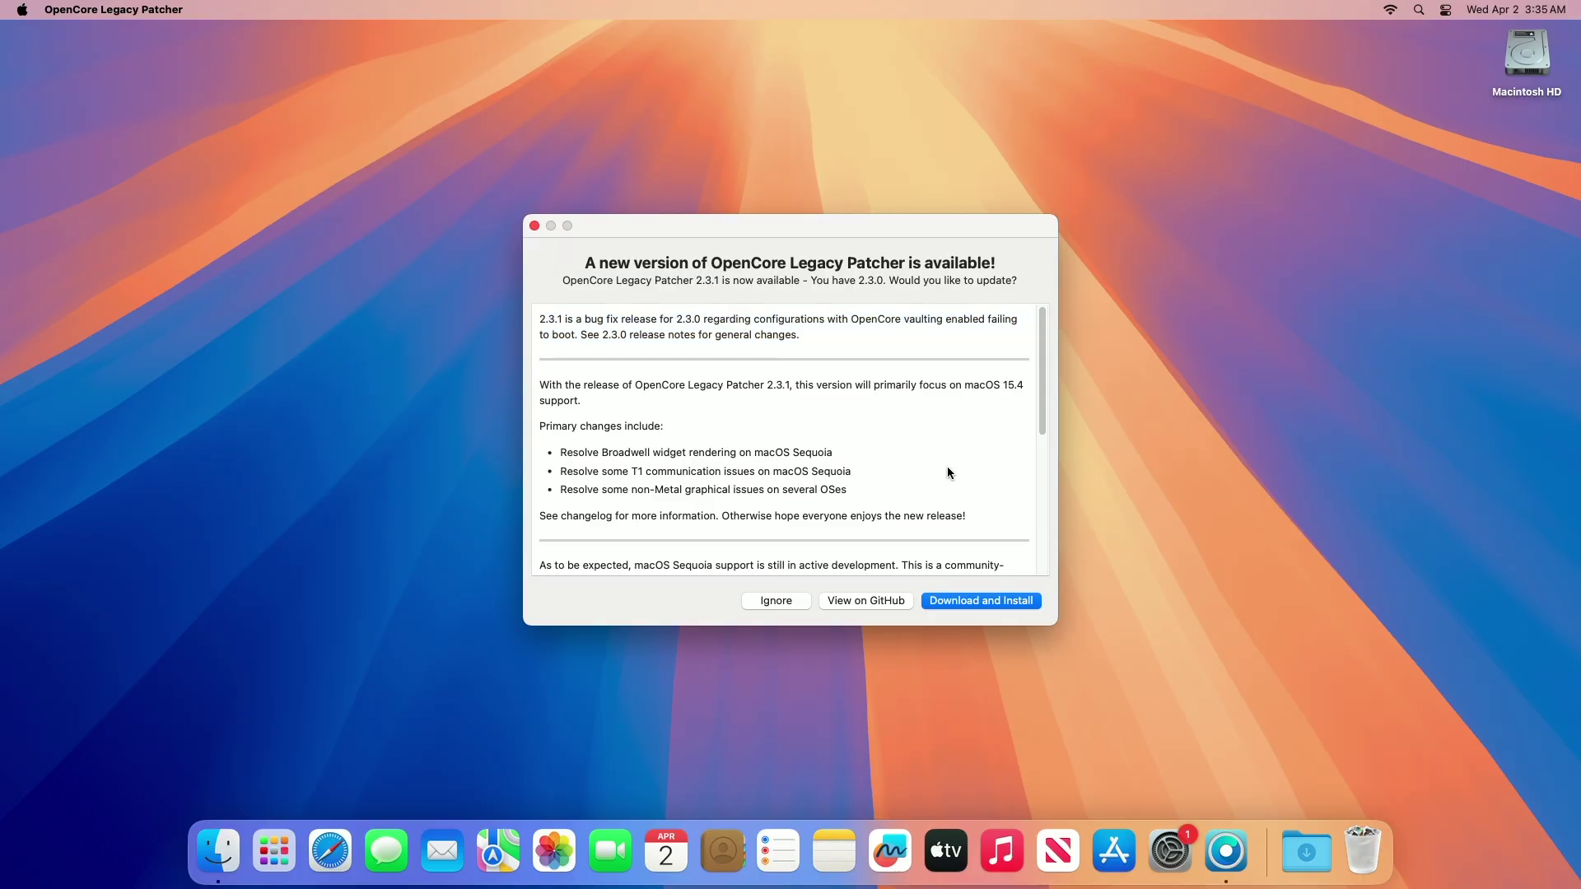
drag(1039, 426, 1034, 578)
click(666, 525)
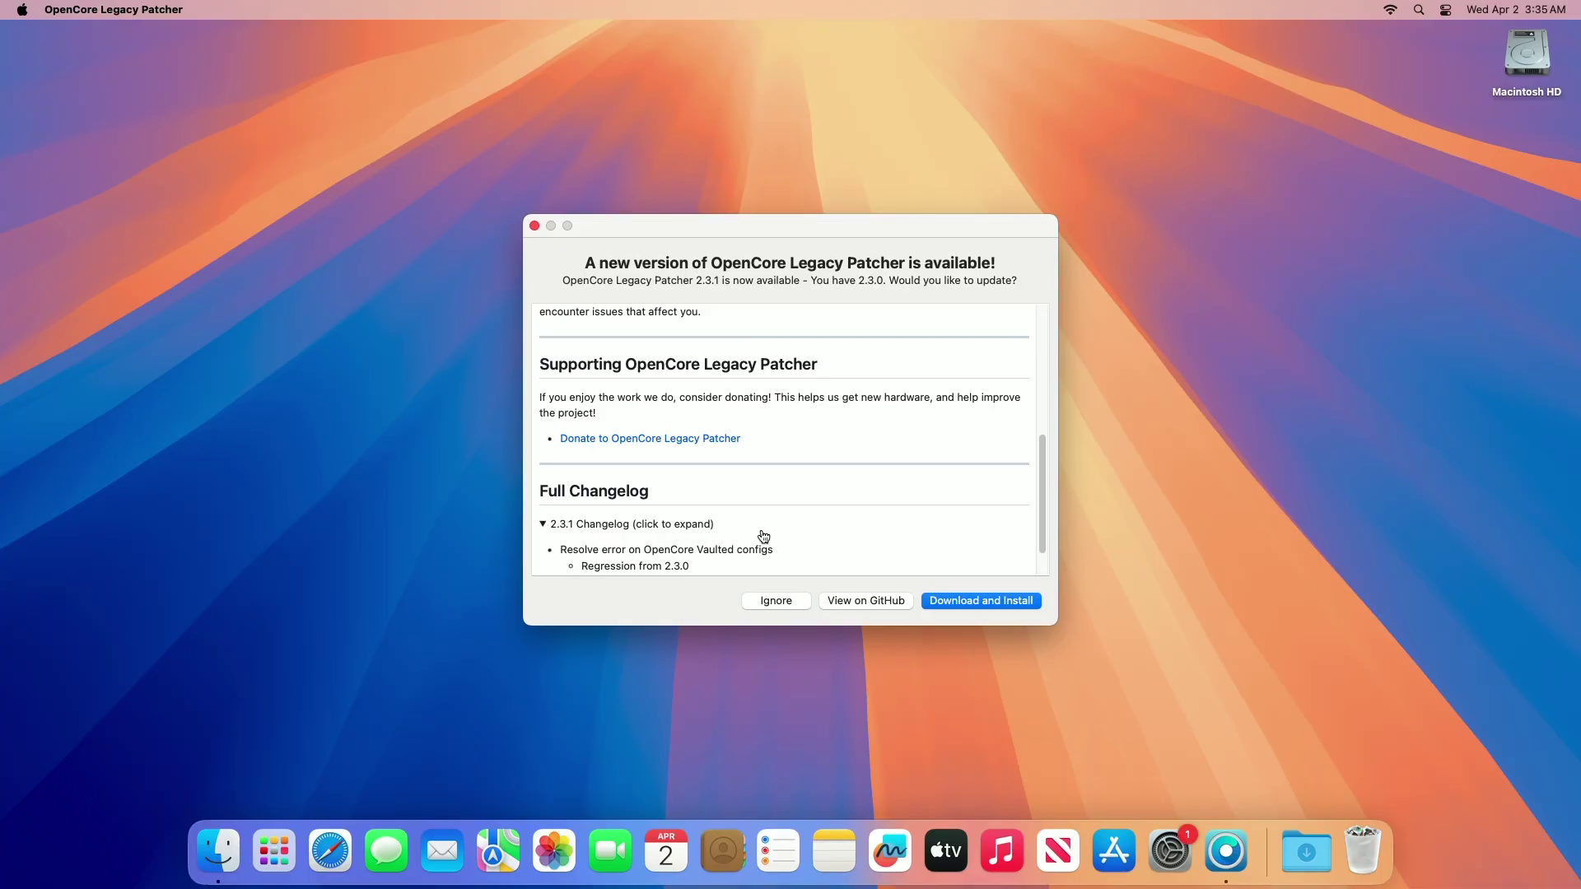
scroll(1040, 507, down, 2)
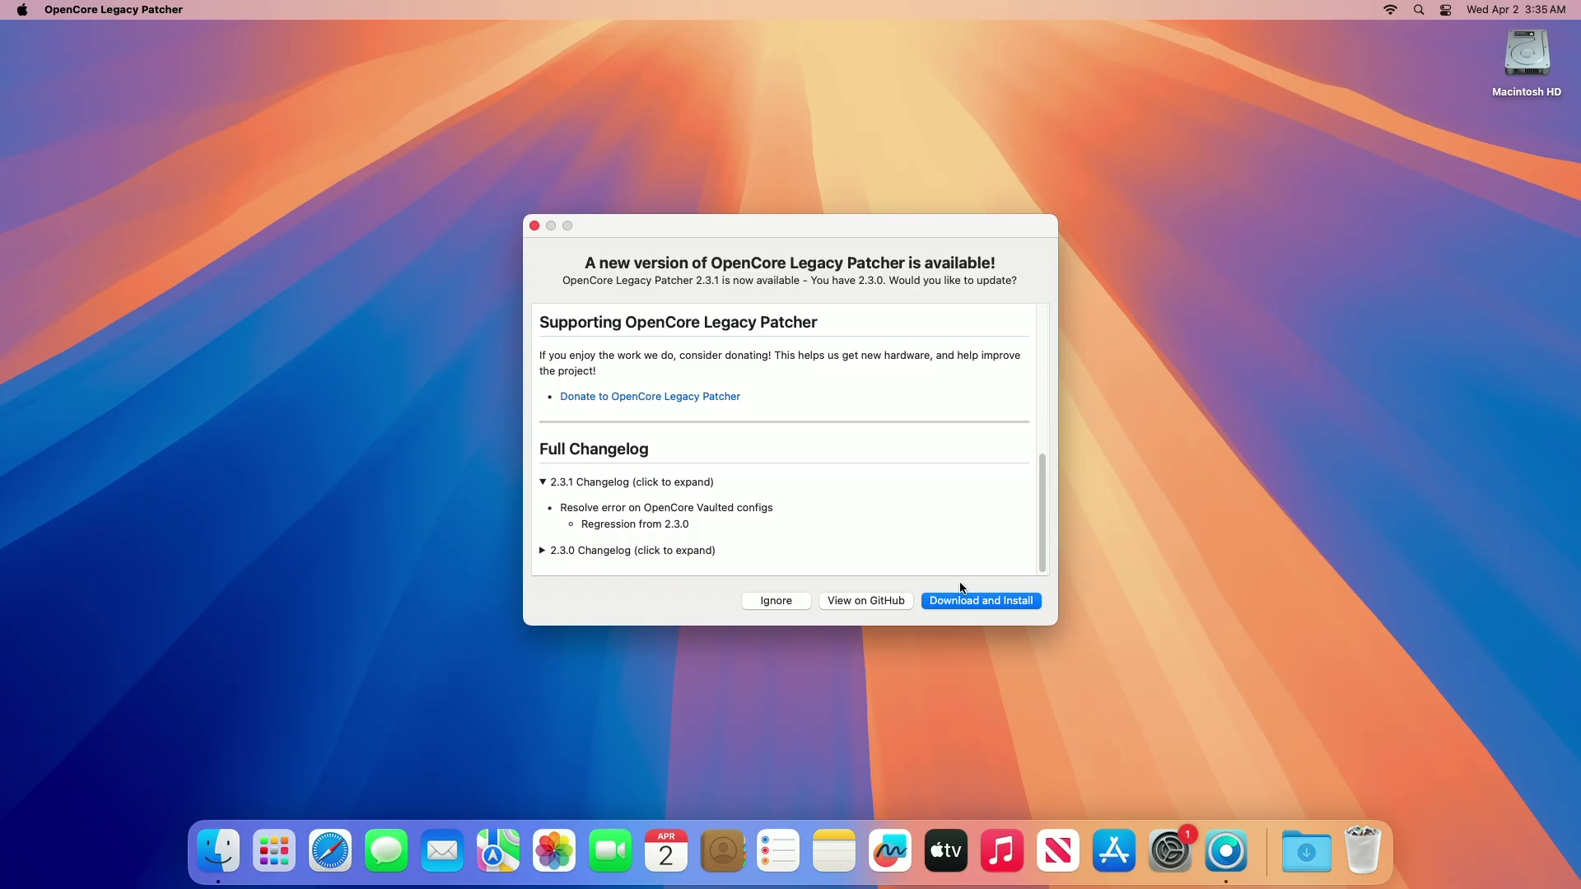
click(969, 603)
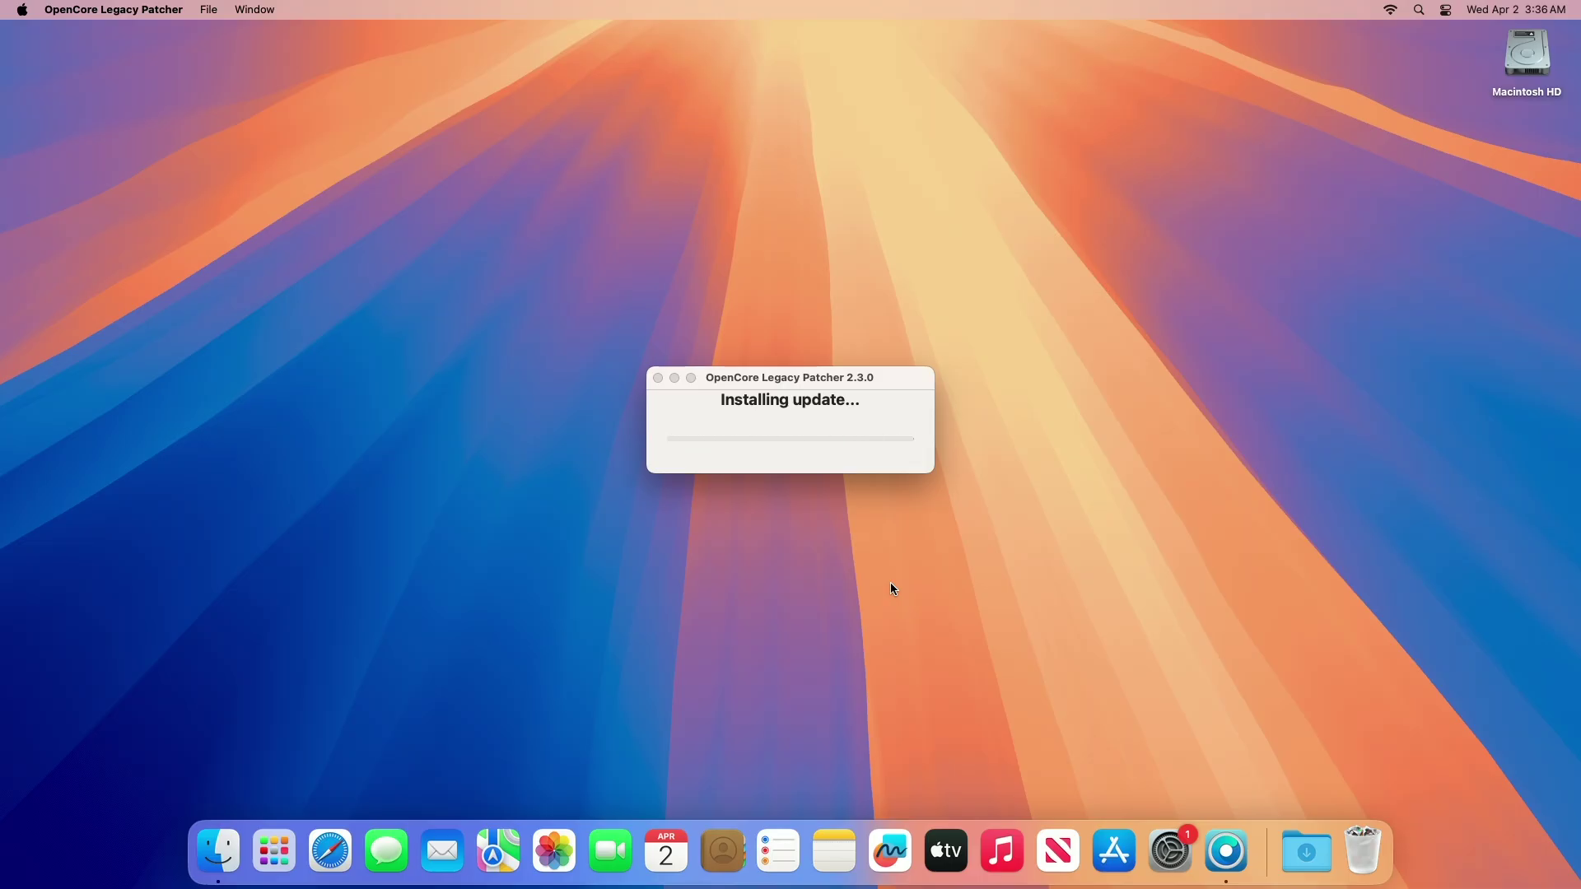
click(889, 467)
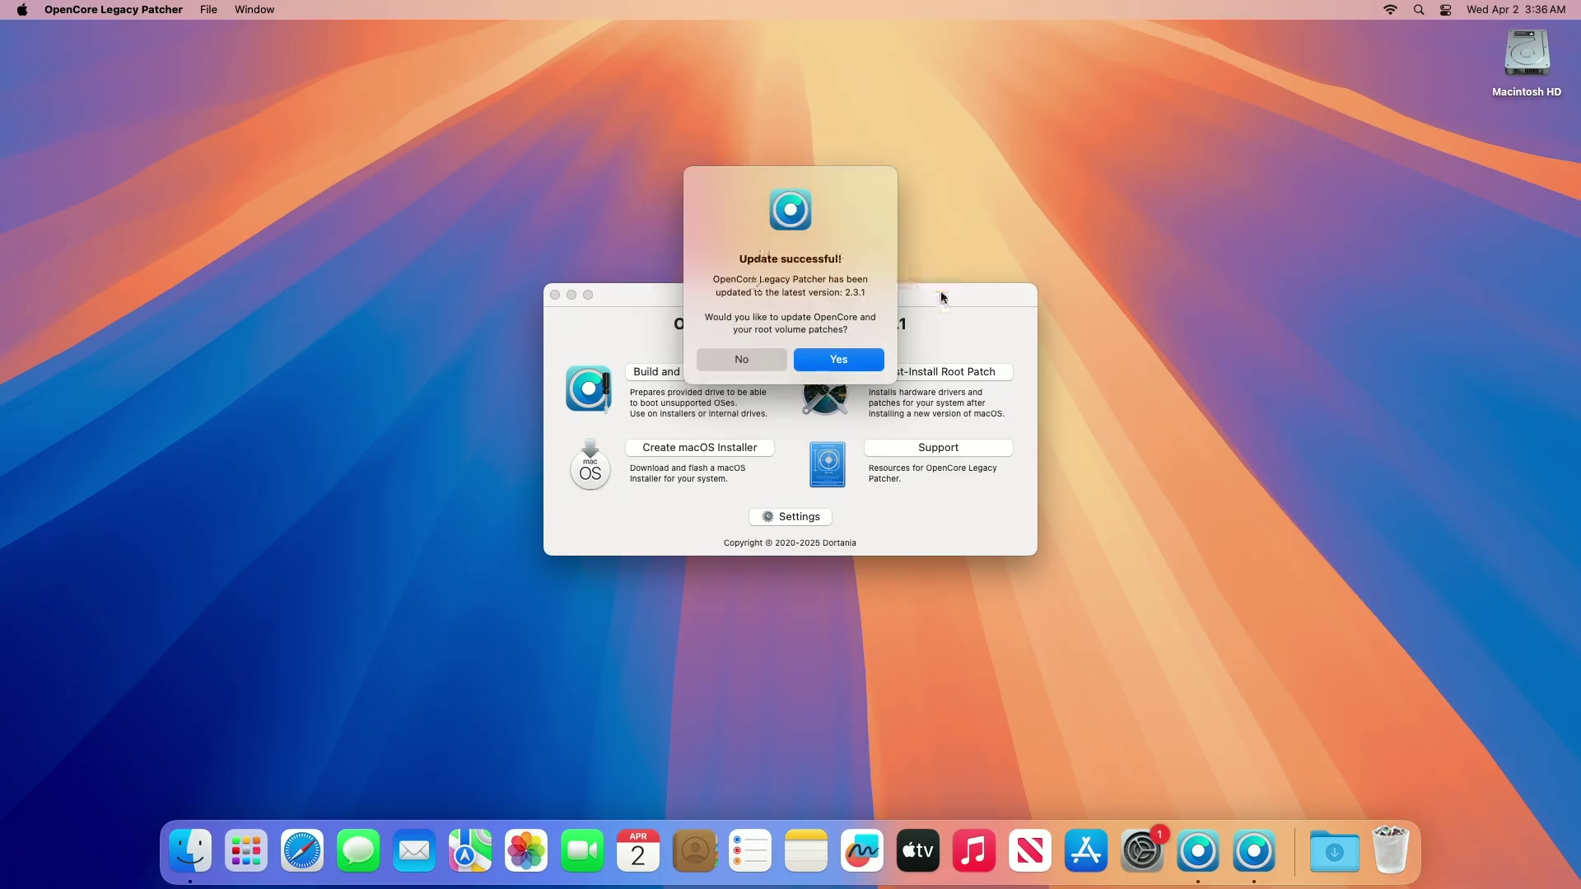
Accept the OpenCore update, build it, and install it to the EFI volume disk0s1 on disk0
click(877, 363)
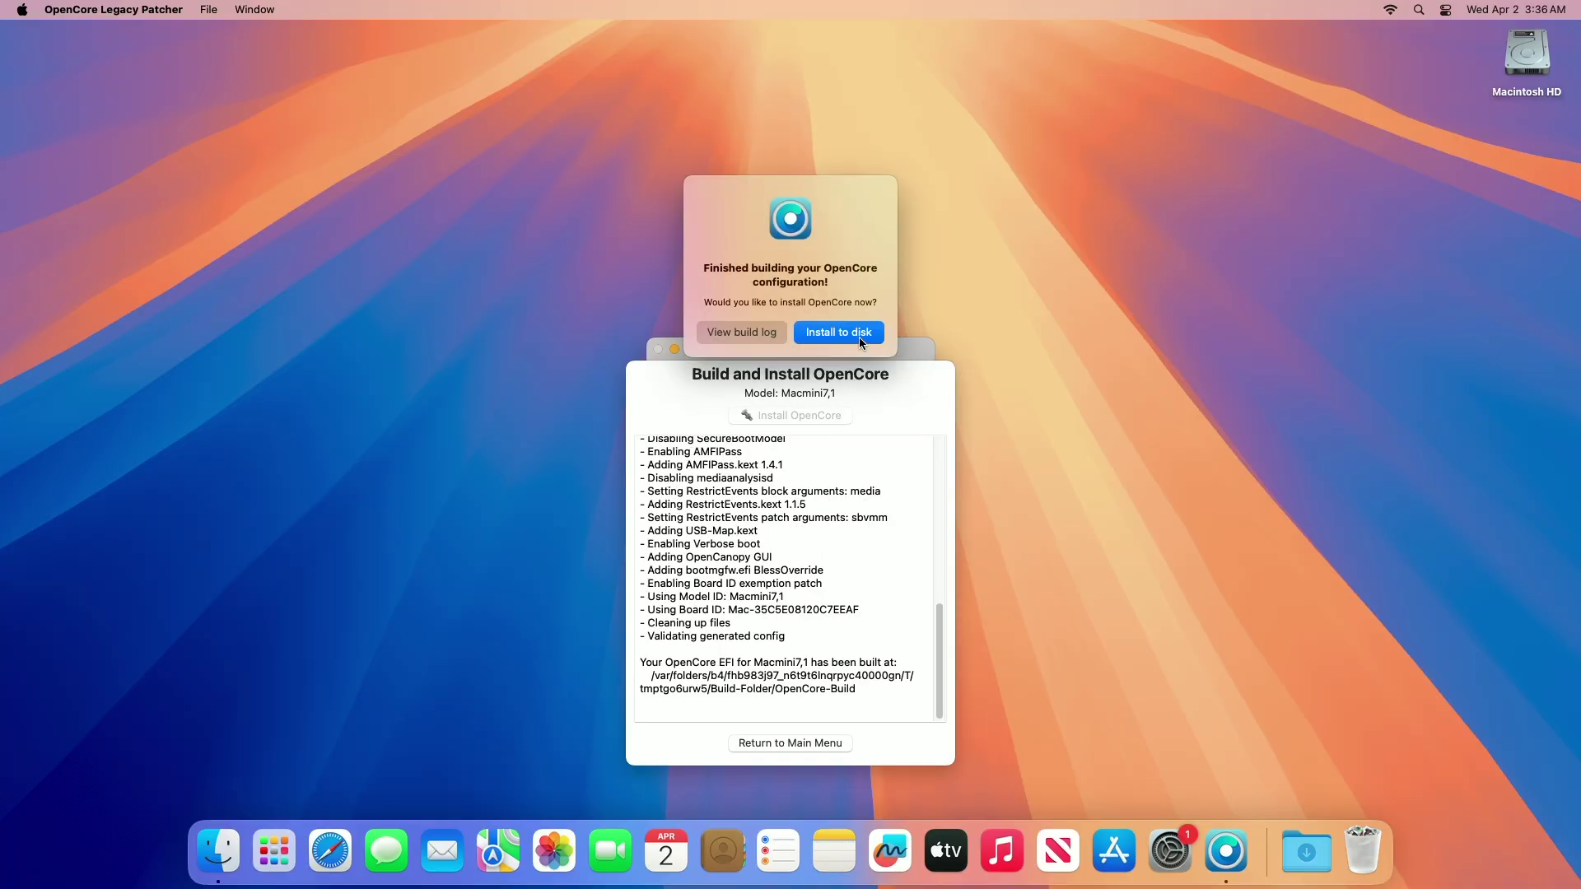
click(858, 338)
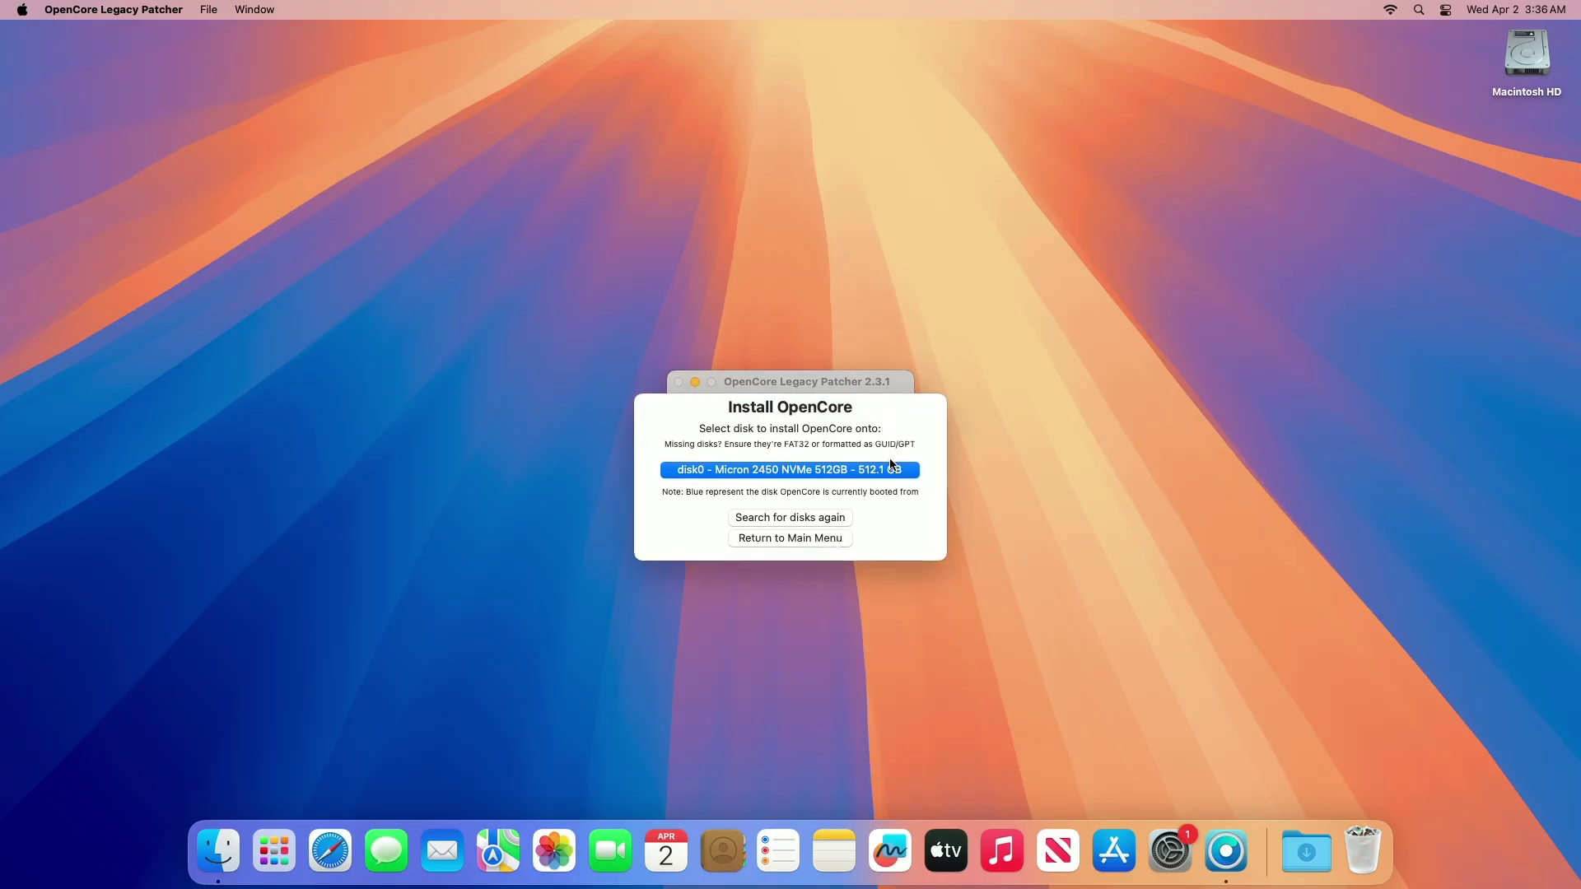
click(905, 467)
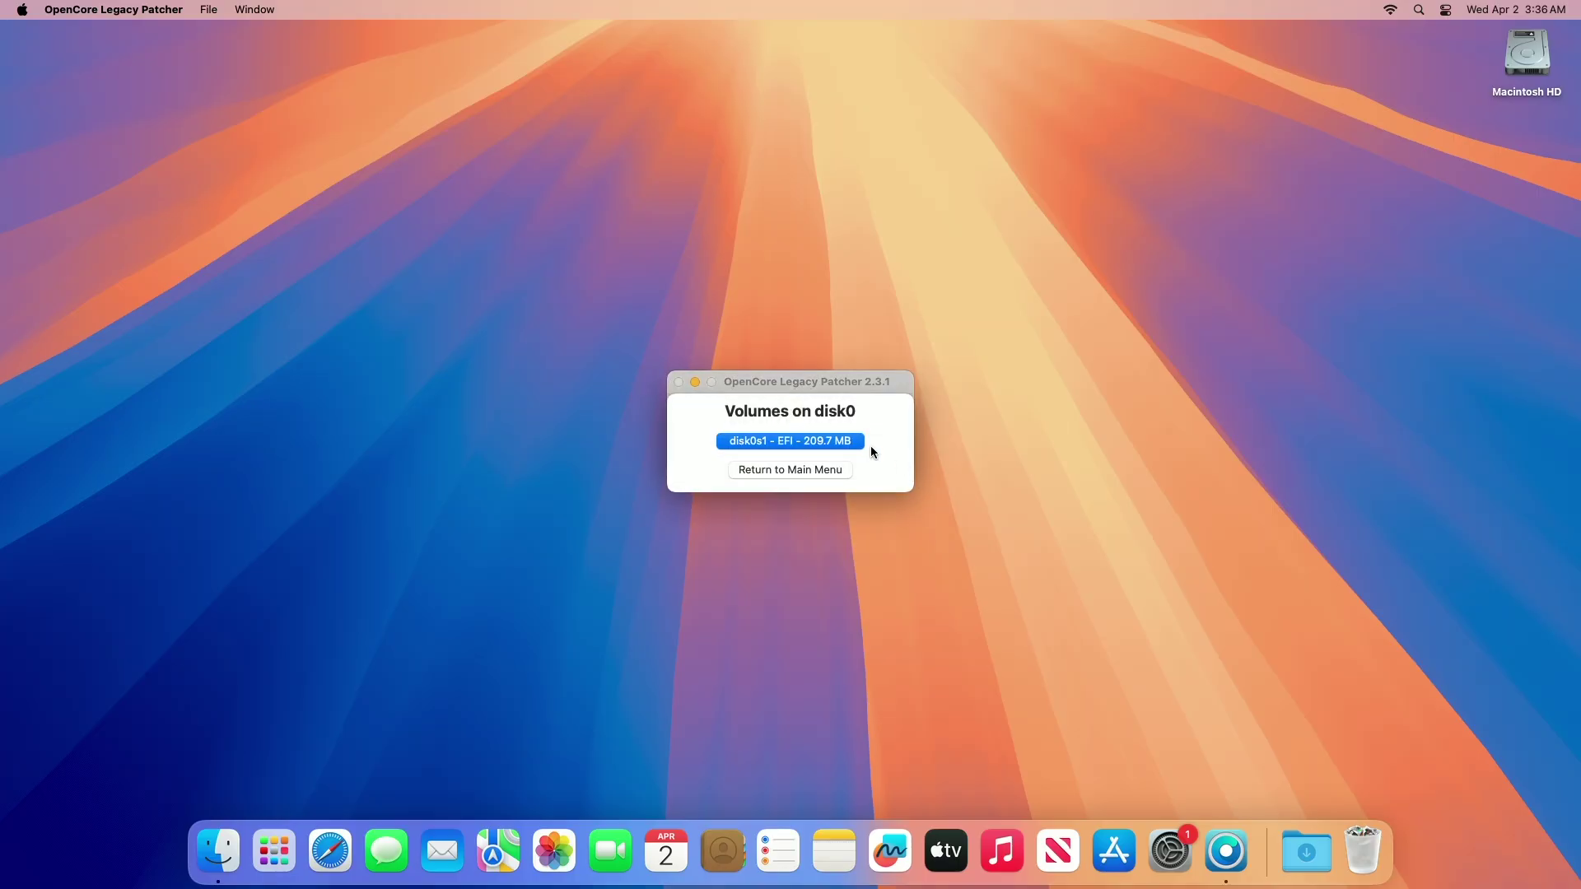
click(857, 443)
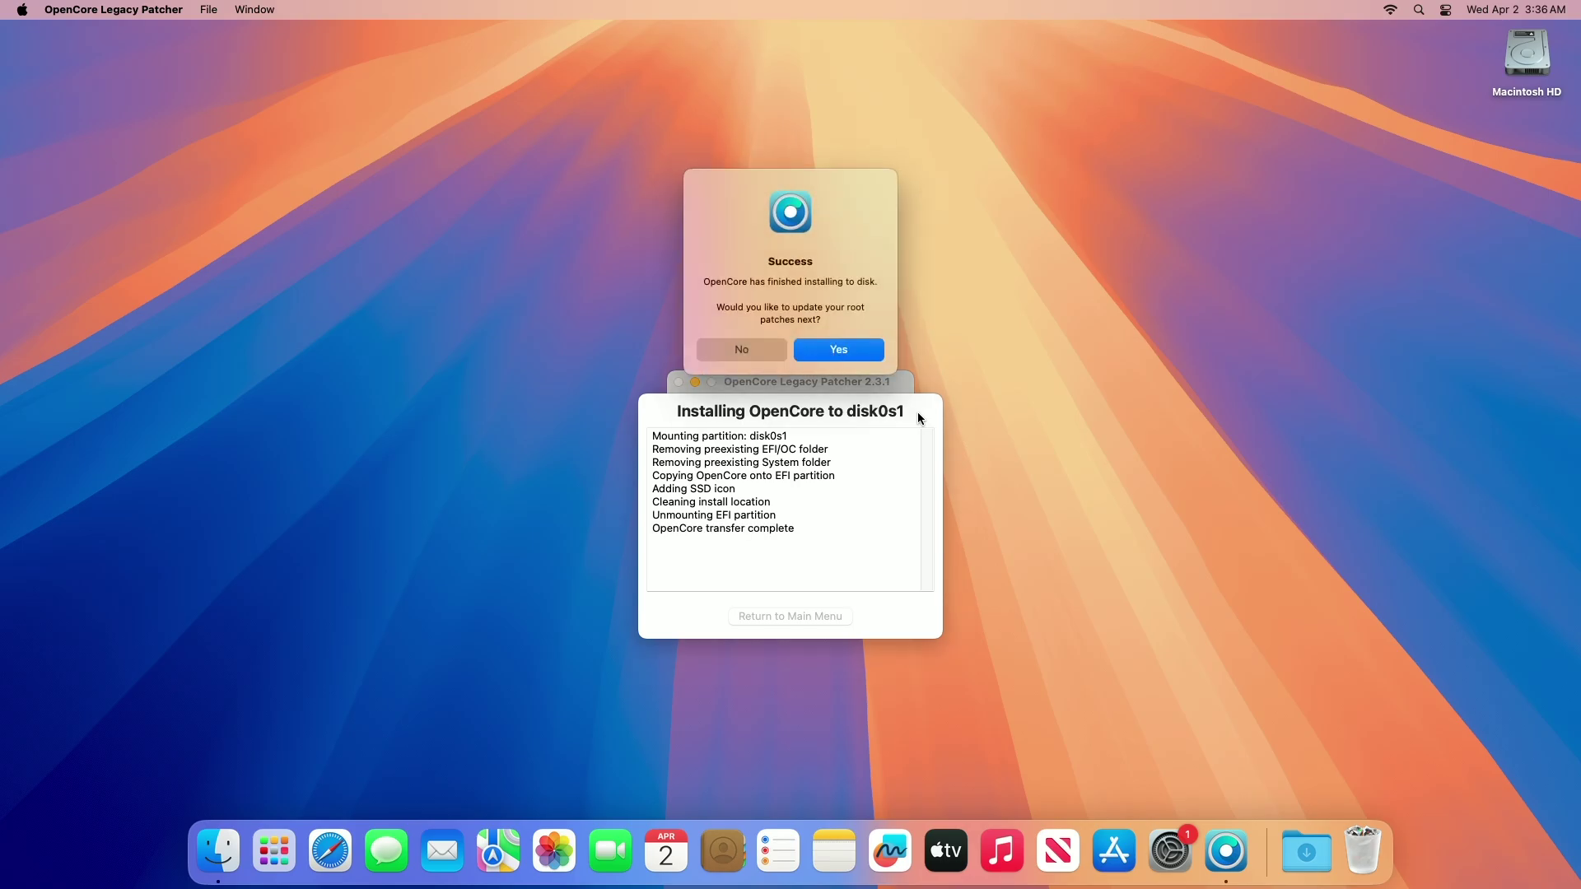
Update the root volume patches and restart the computer without reopening windows
click(826, 347)
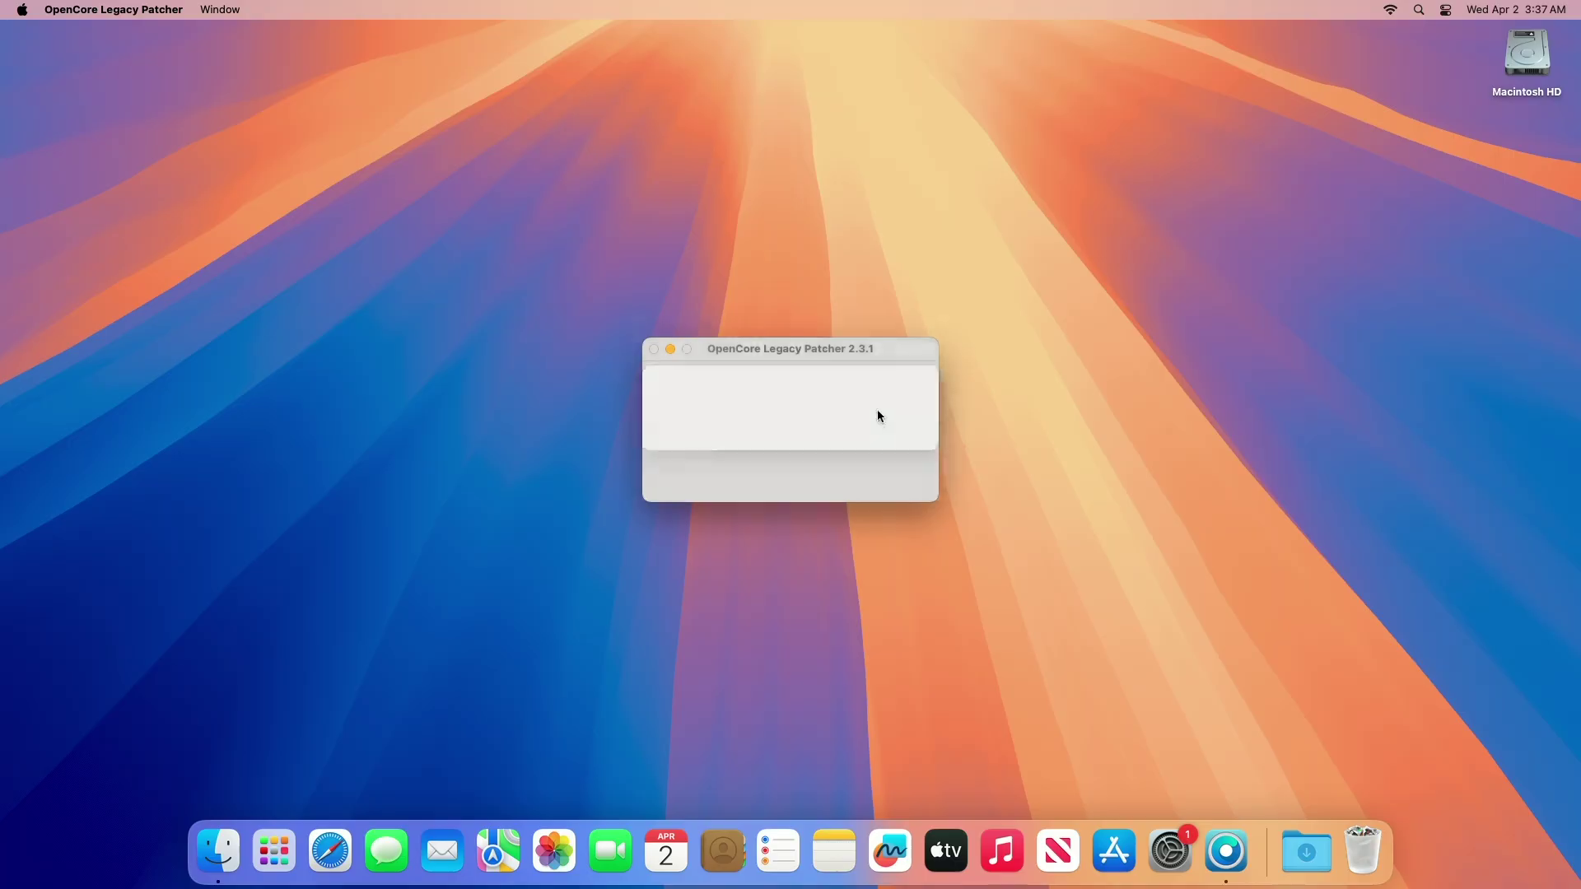
click(853, 498)
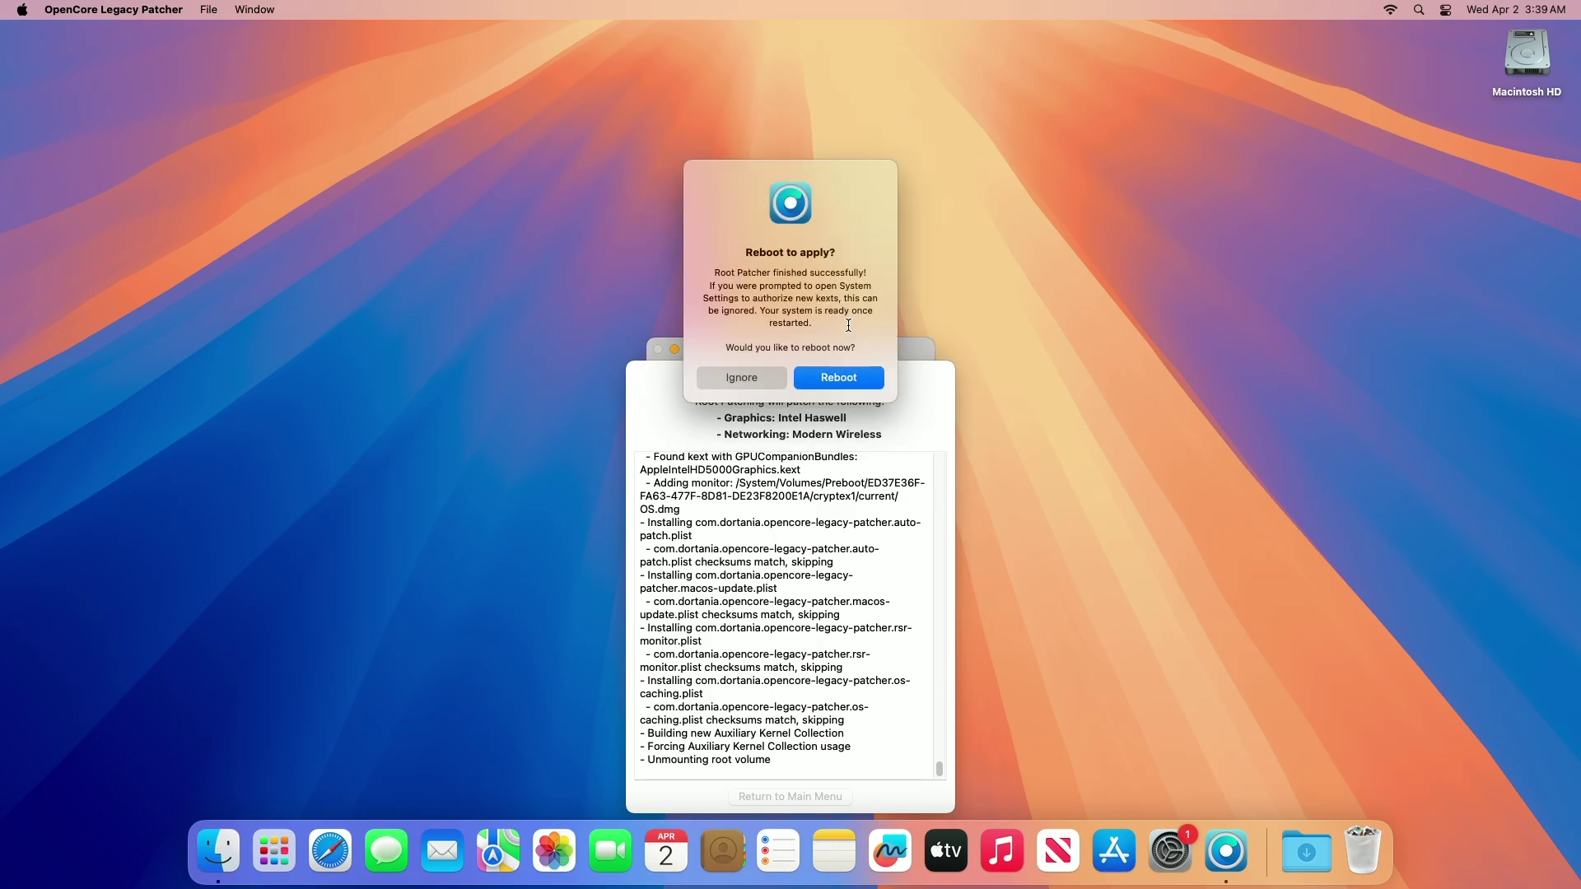
click(881, 377)
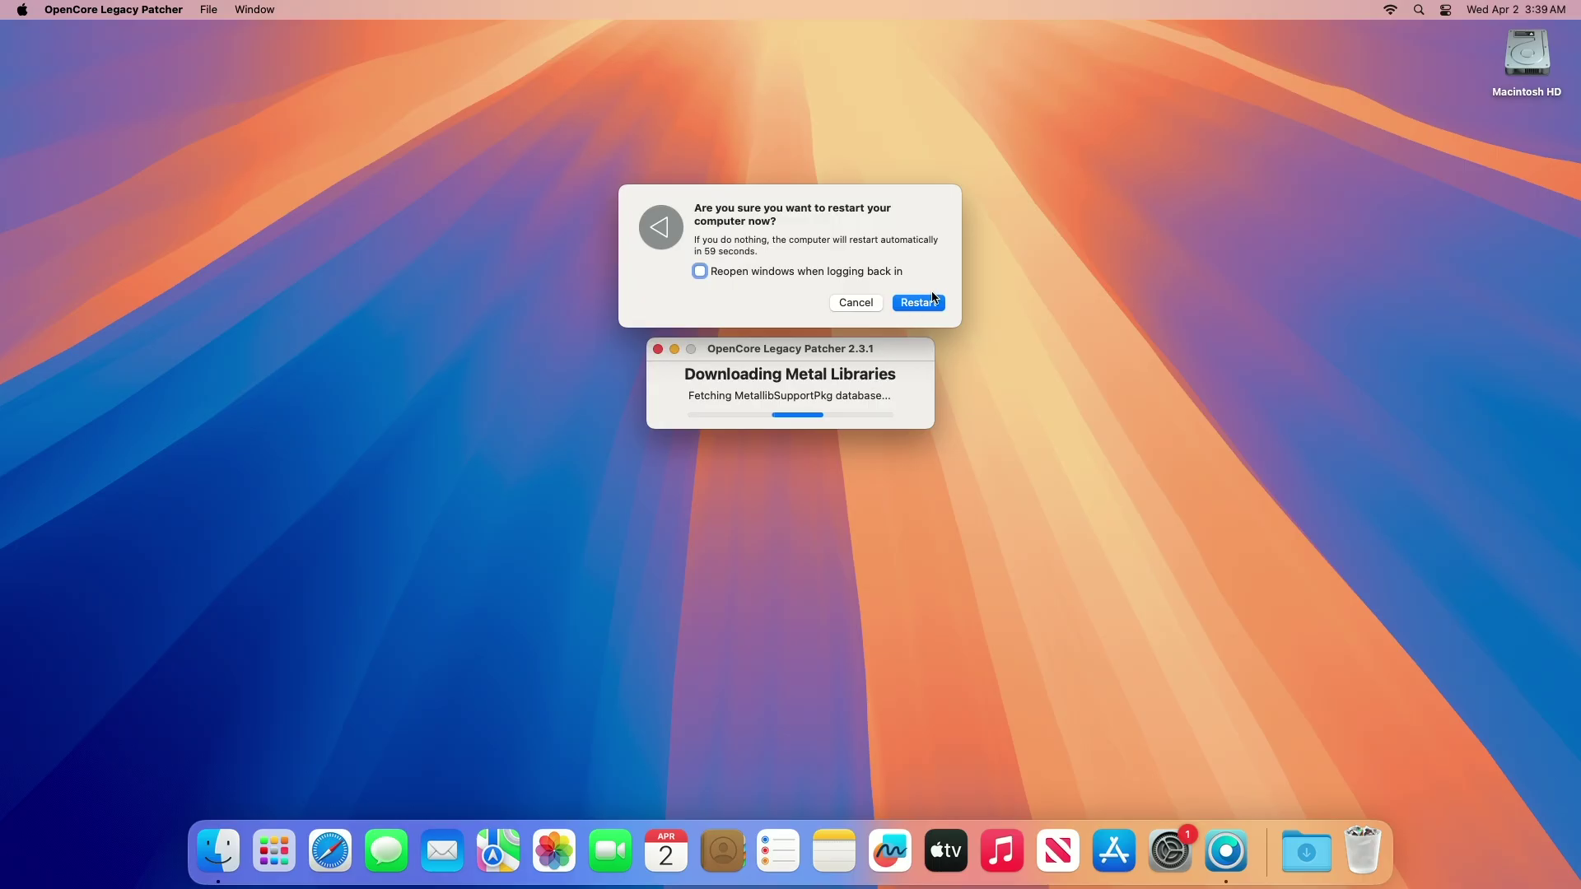
click(918, 303)
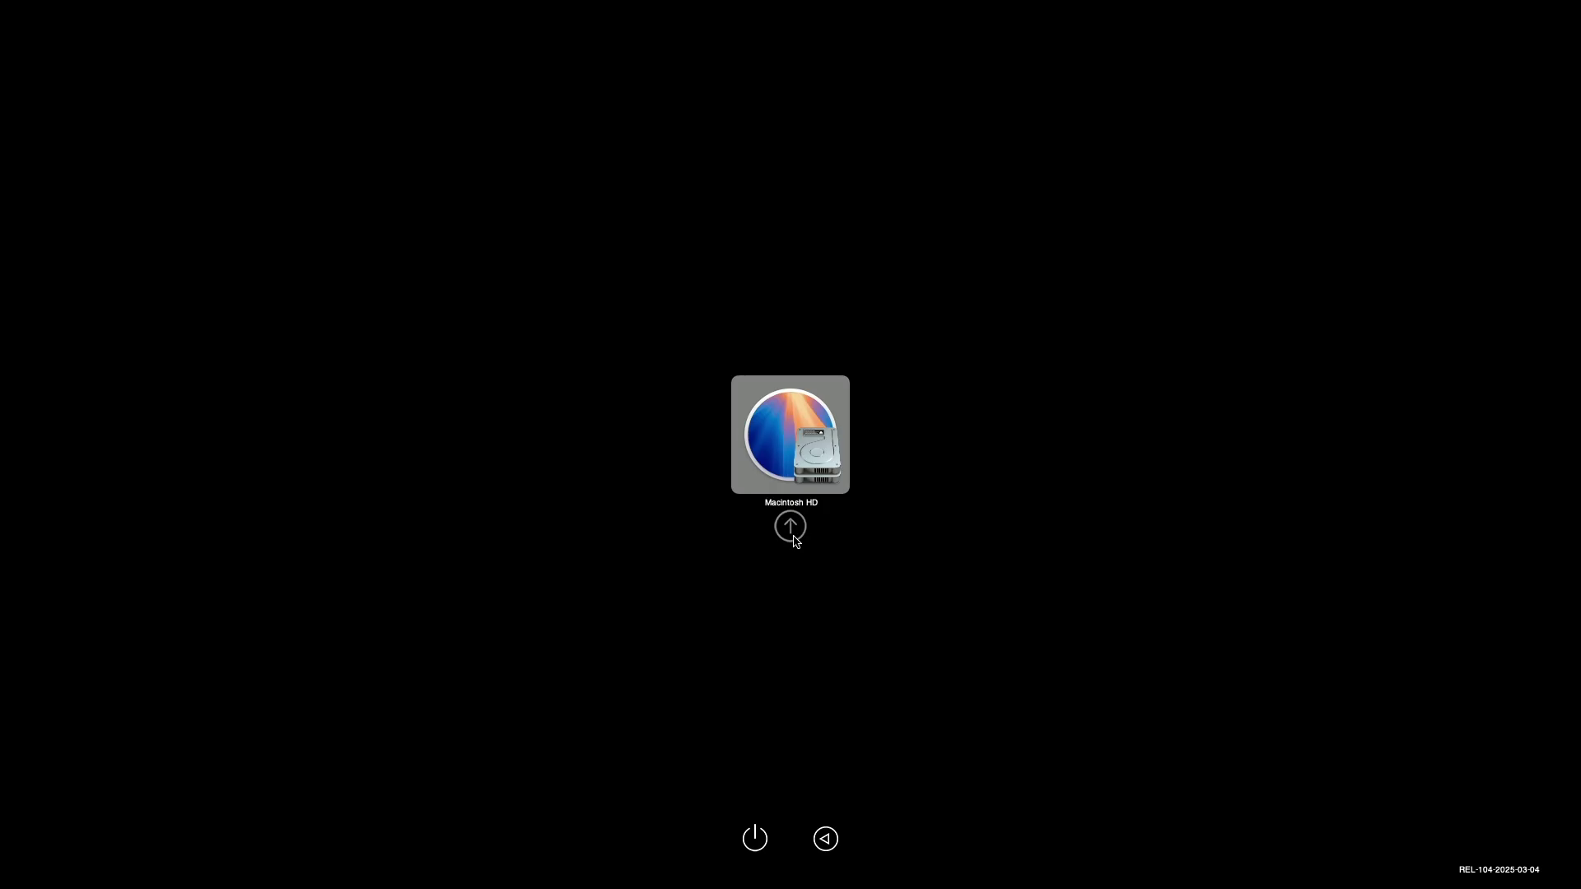
Boot from Macintosh HD and log in with the account password
click(790, 526)
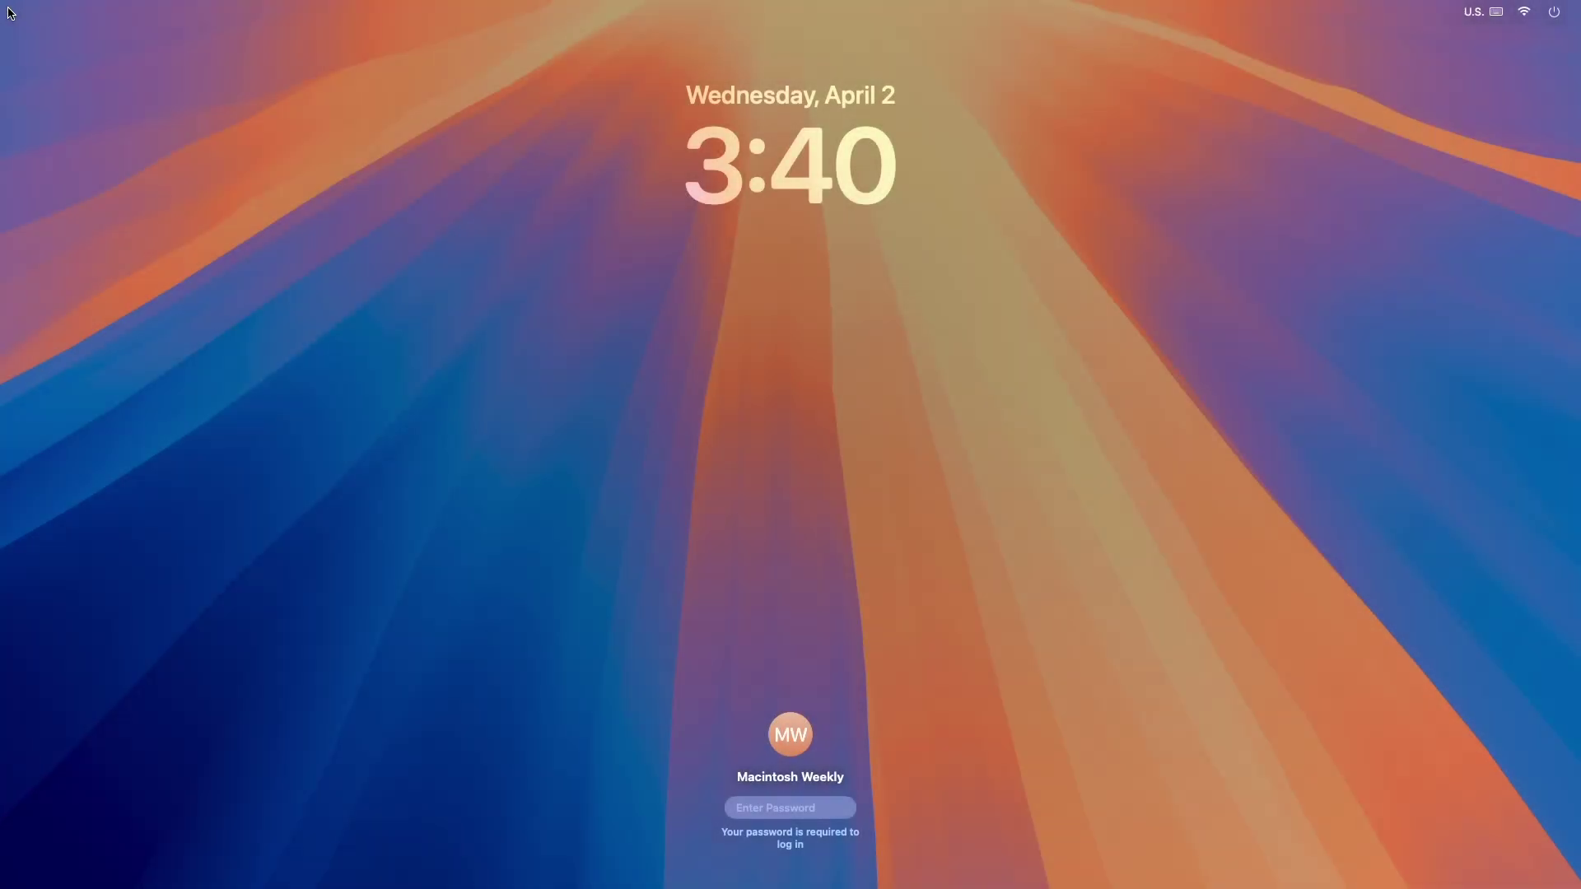
text(****)
key(Return)
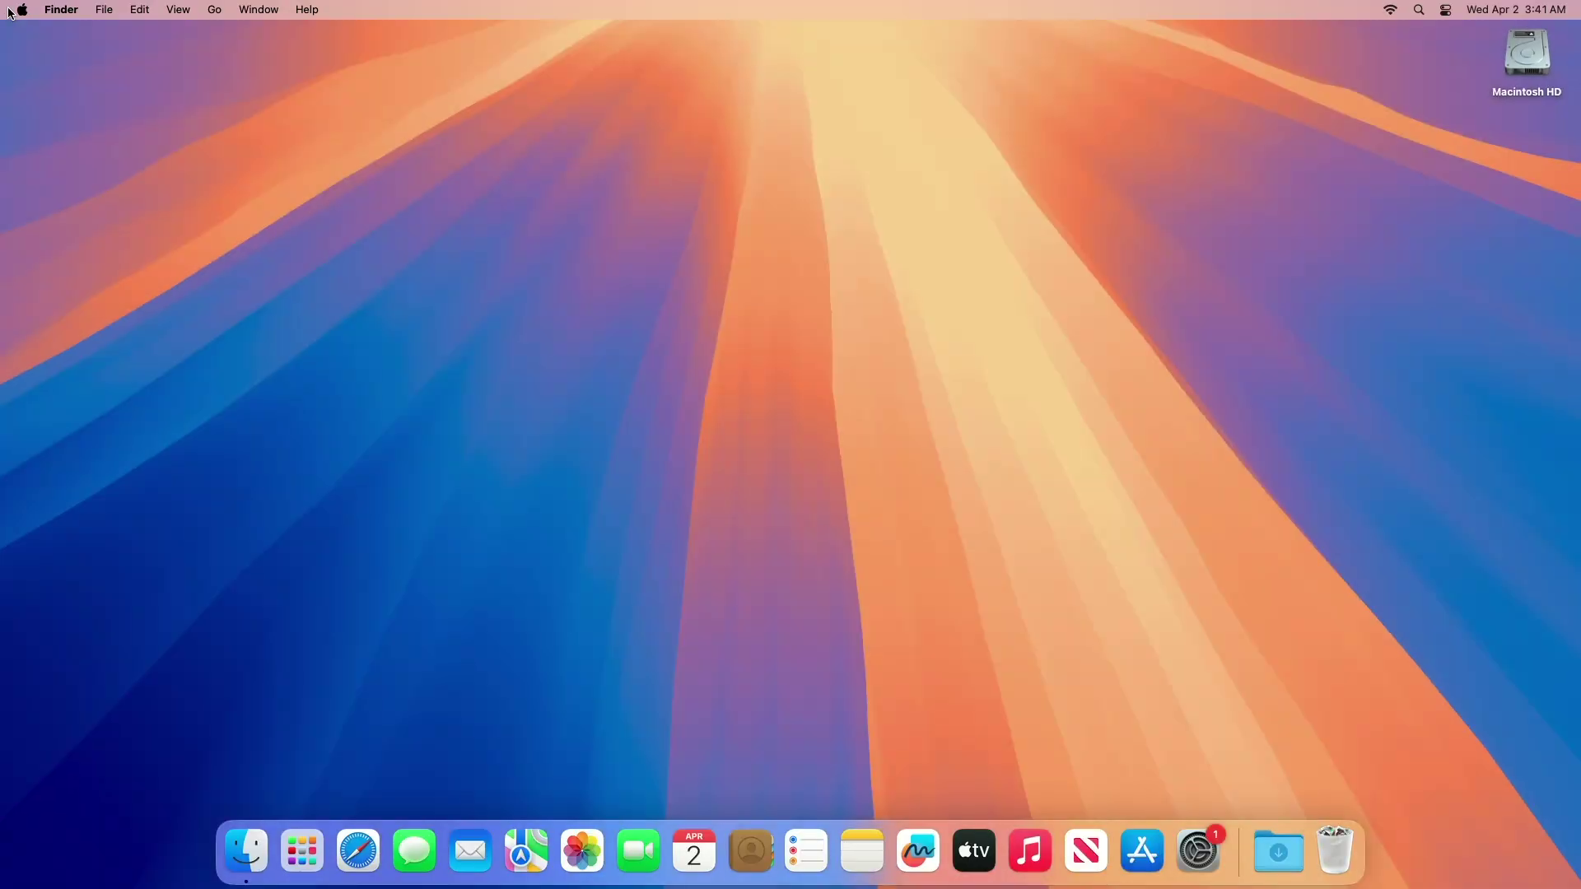
Check the installed macOS version in About This Mac and close its window
click(22, 10)
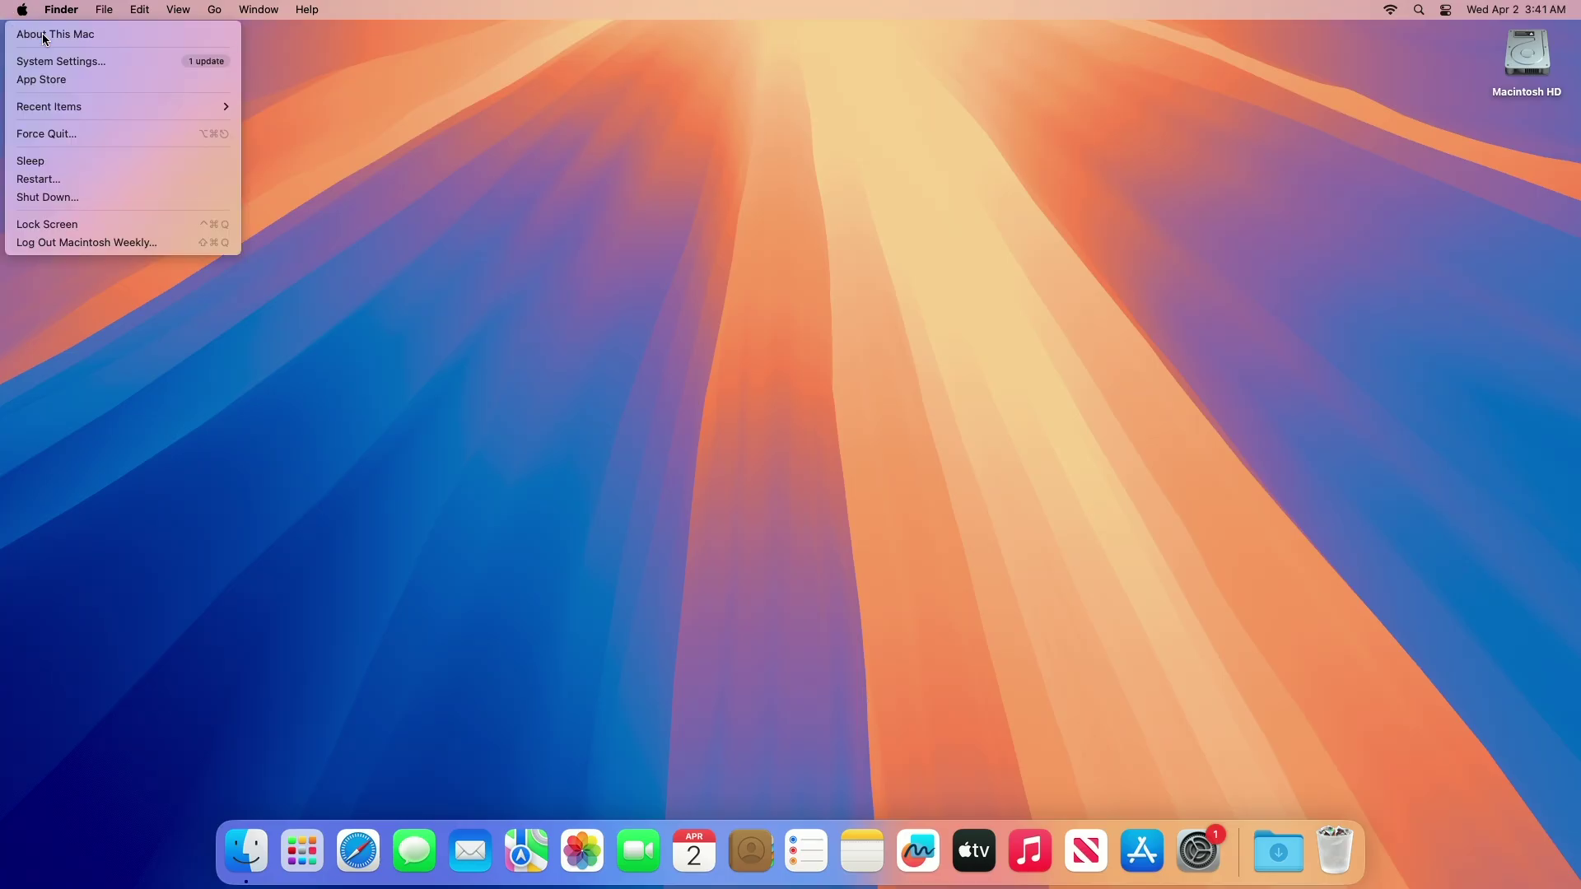
click(387, 140)
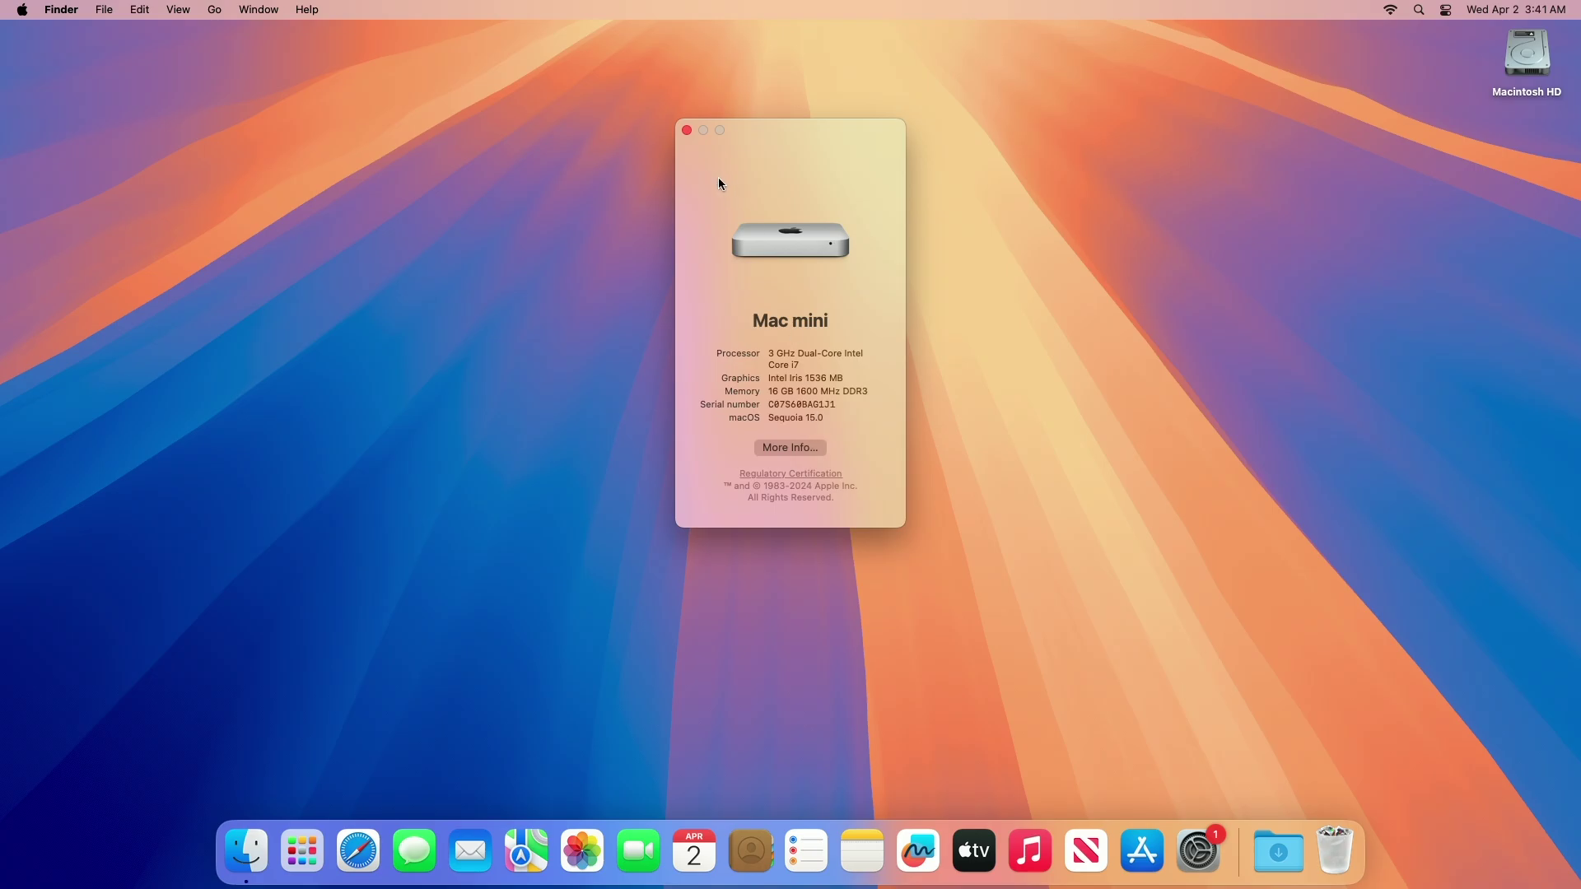
click(685, 129)
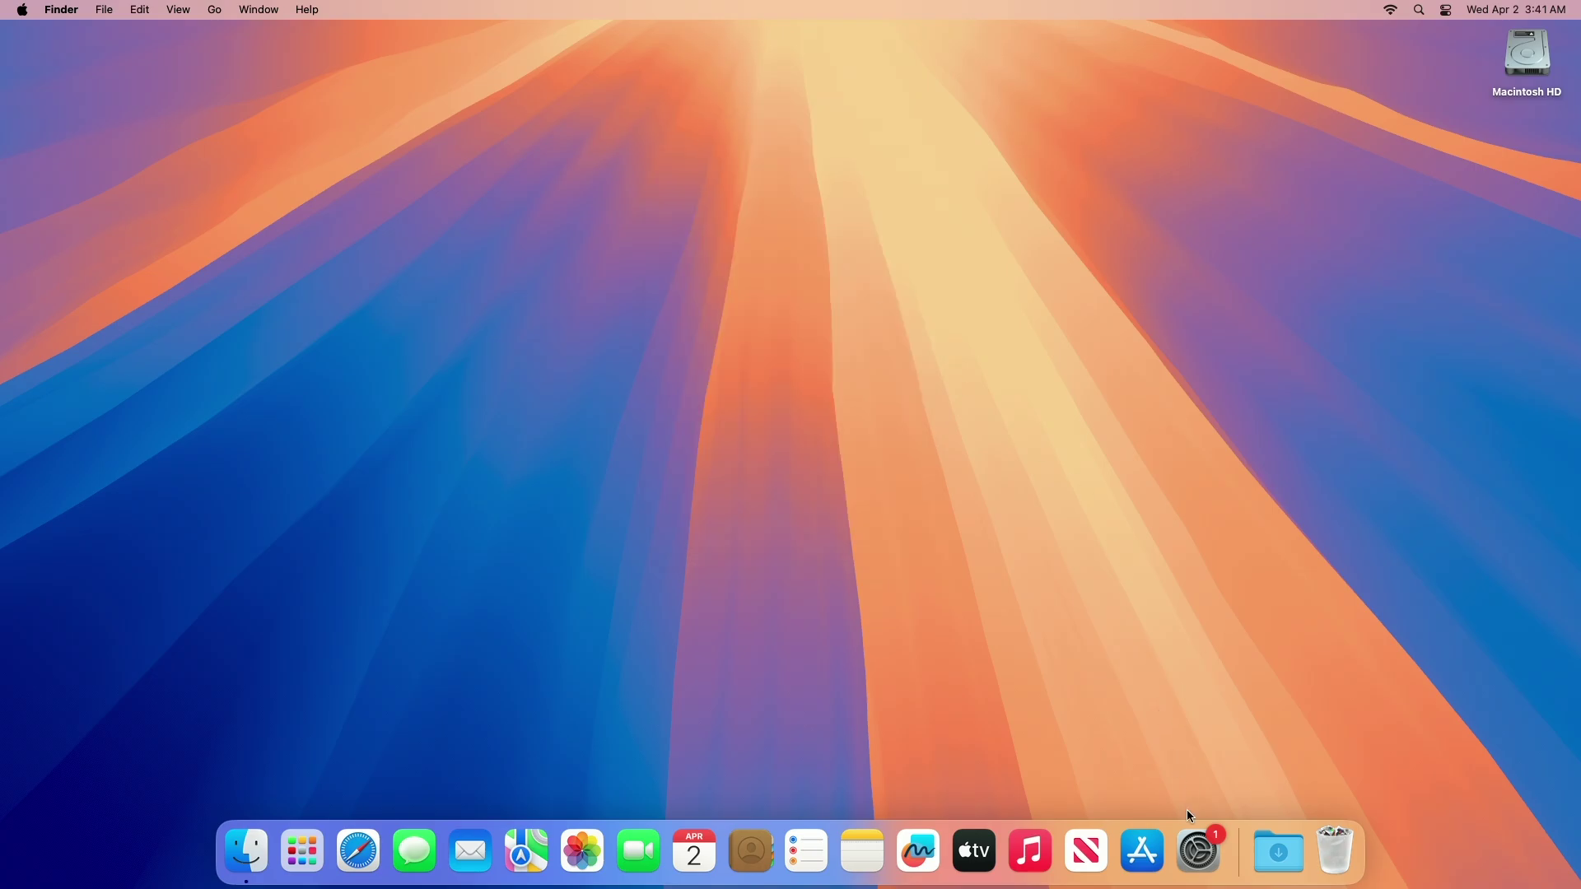
Open Software Update in System Settings and review the details of the macOS Sequoia 15.4 update
click(1199, 852)
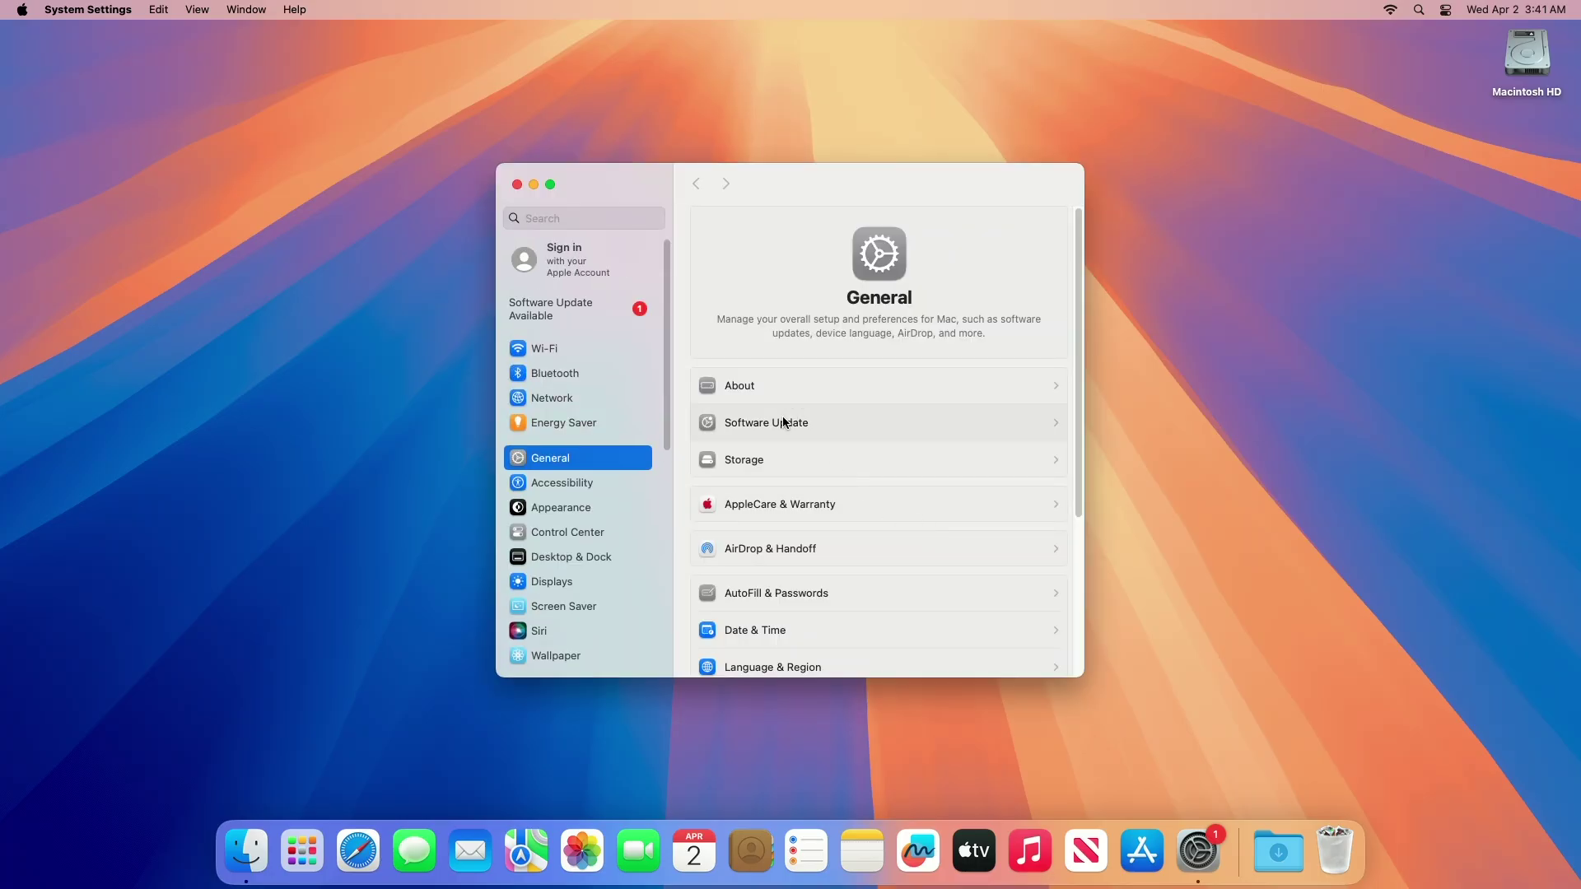
click(844, 422)
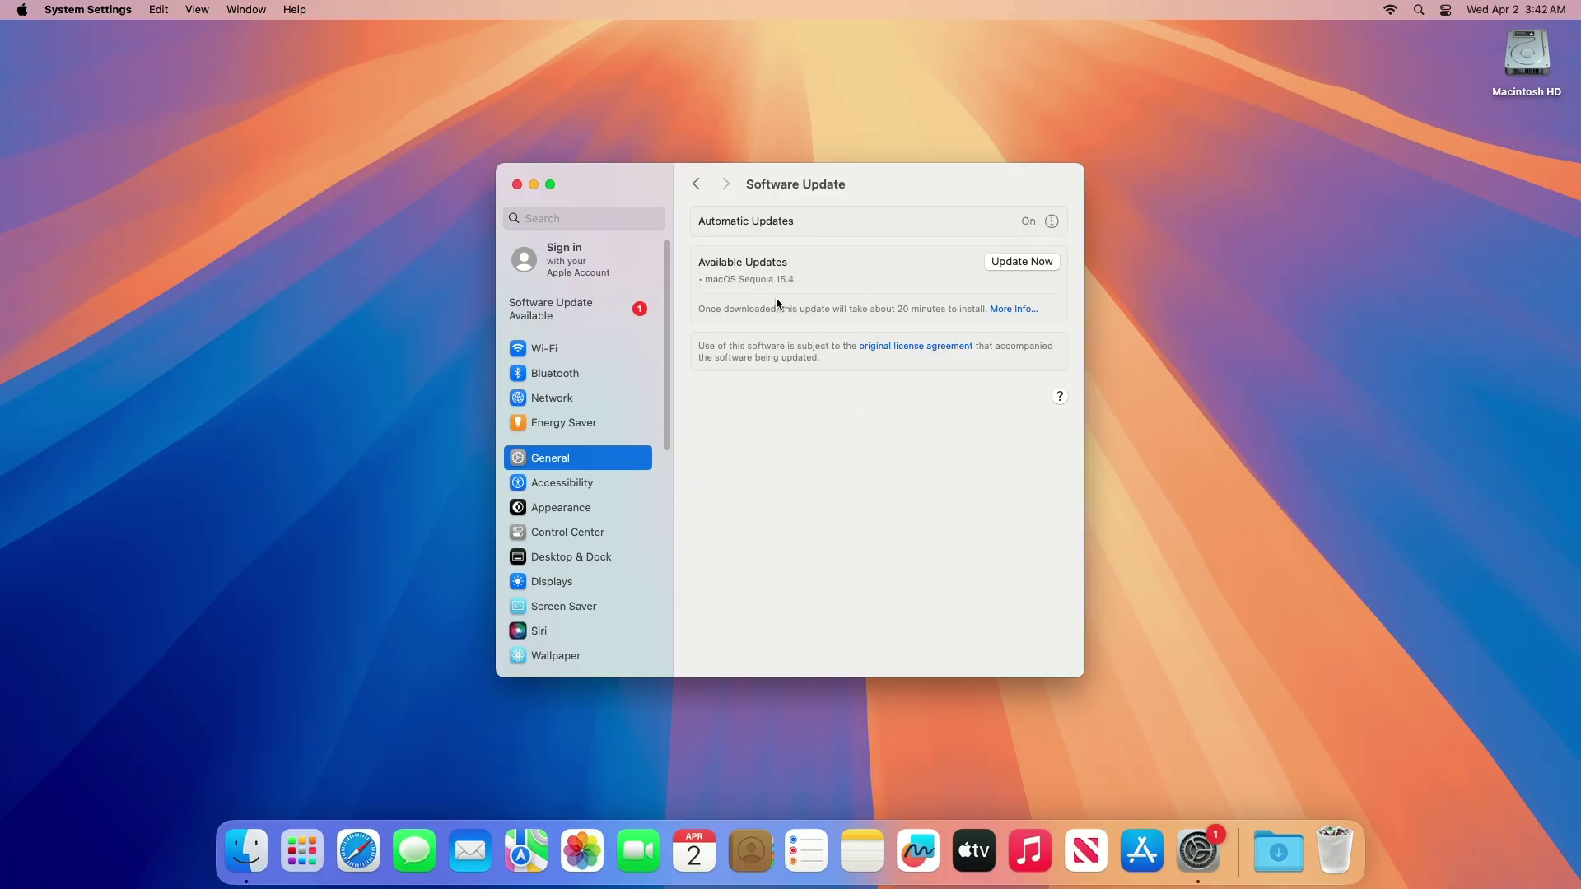
click(1020, 311)
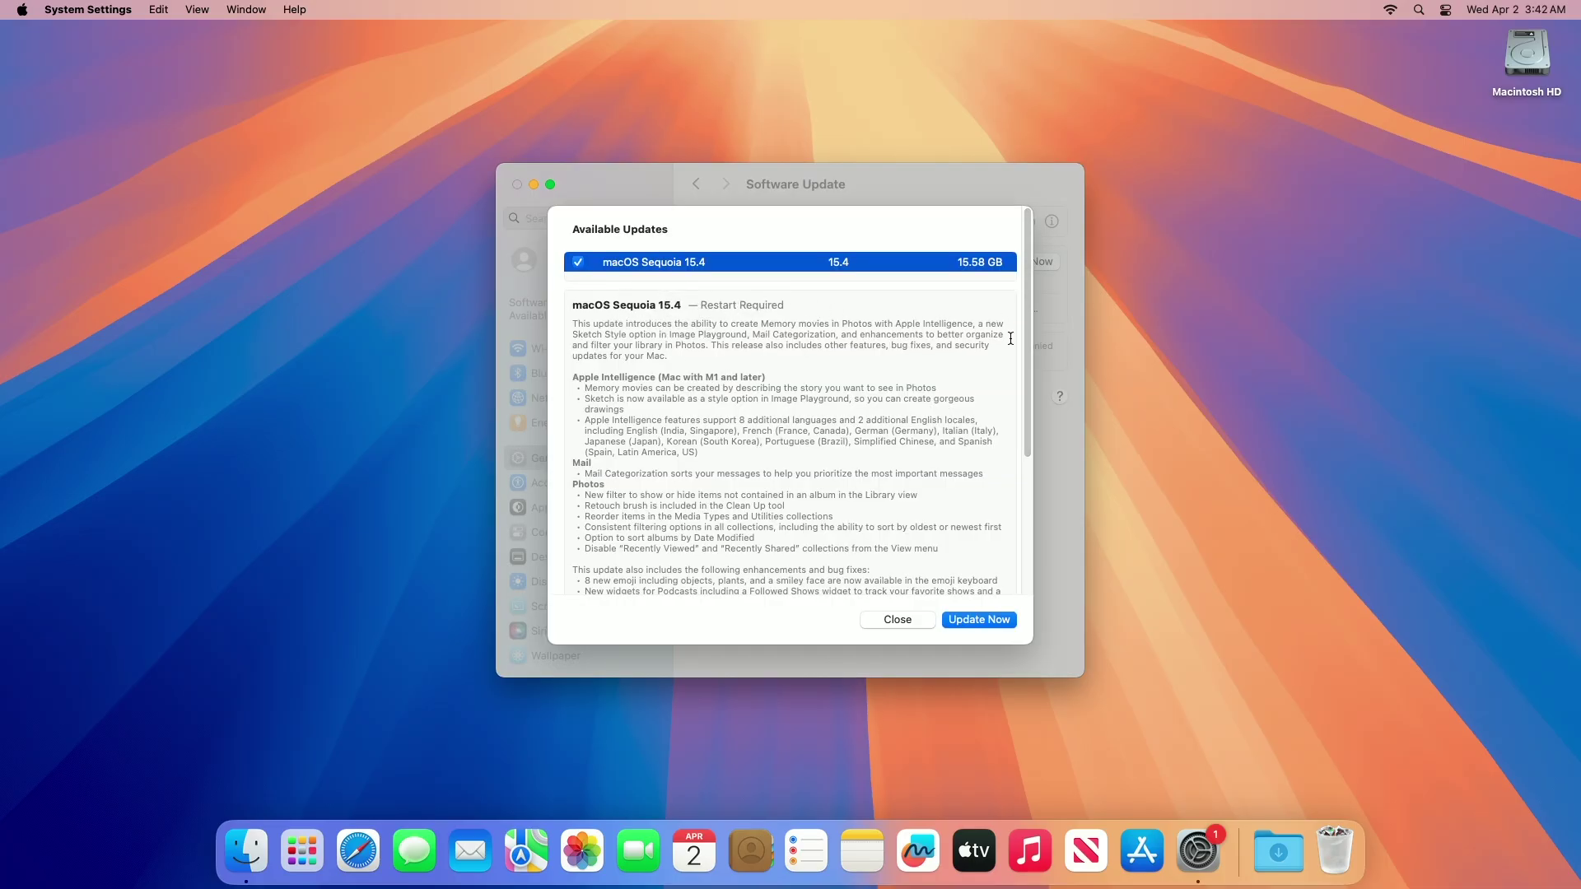
drag(1027, 323, 1025, 470)
Start the macOS Sequoia 15.4 update, accept the software license, and let OpenCore Legacy Patcher prepare the system
click(979, 620)
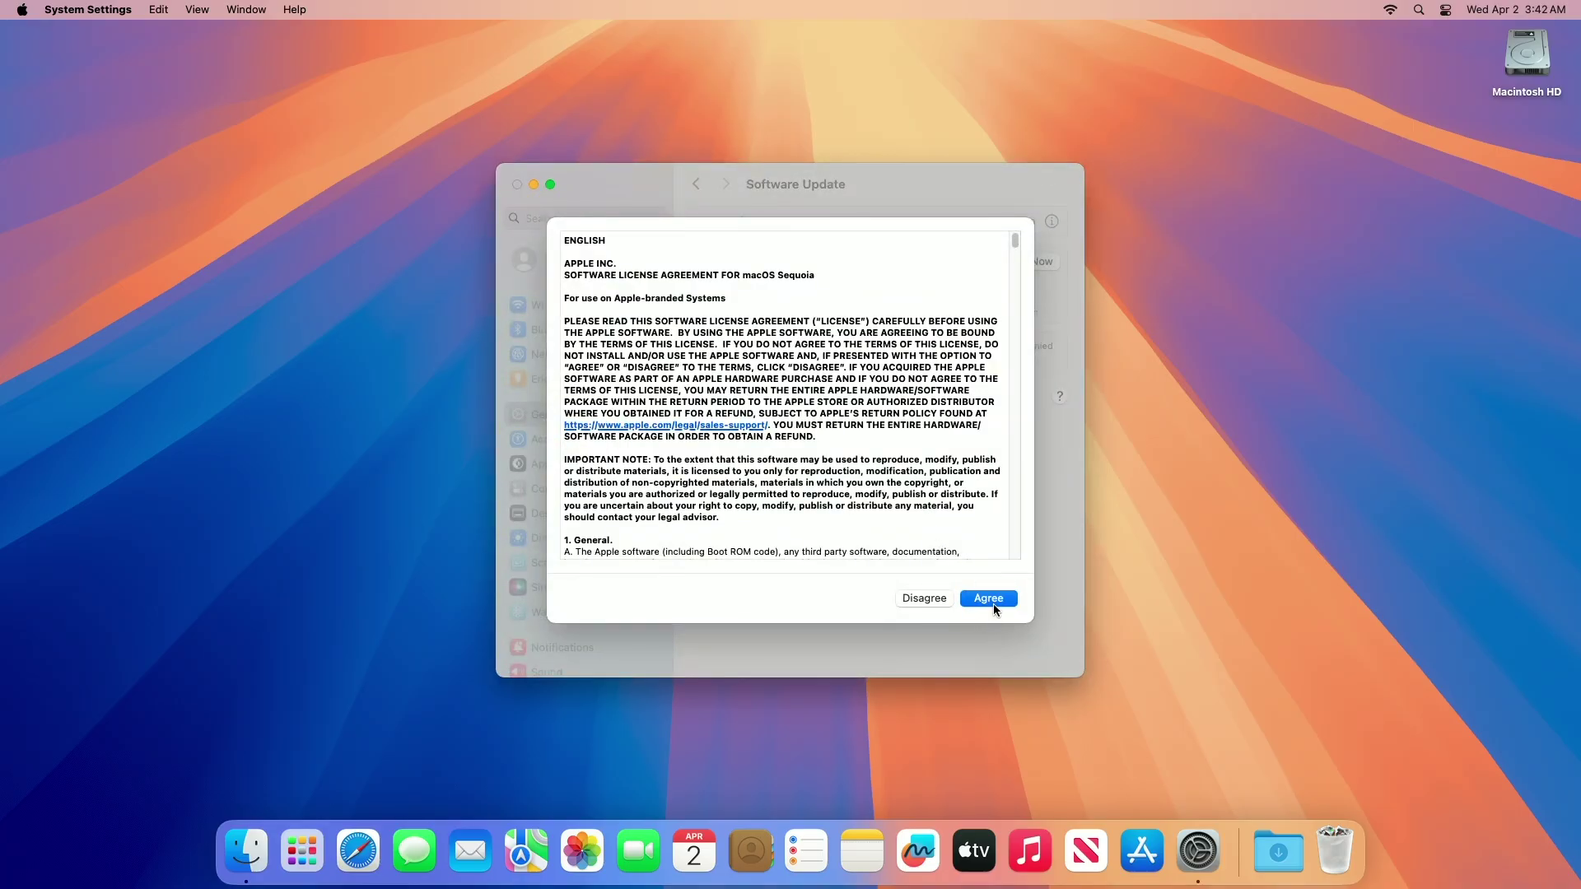
click(992, 604)
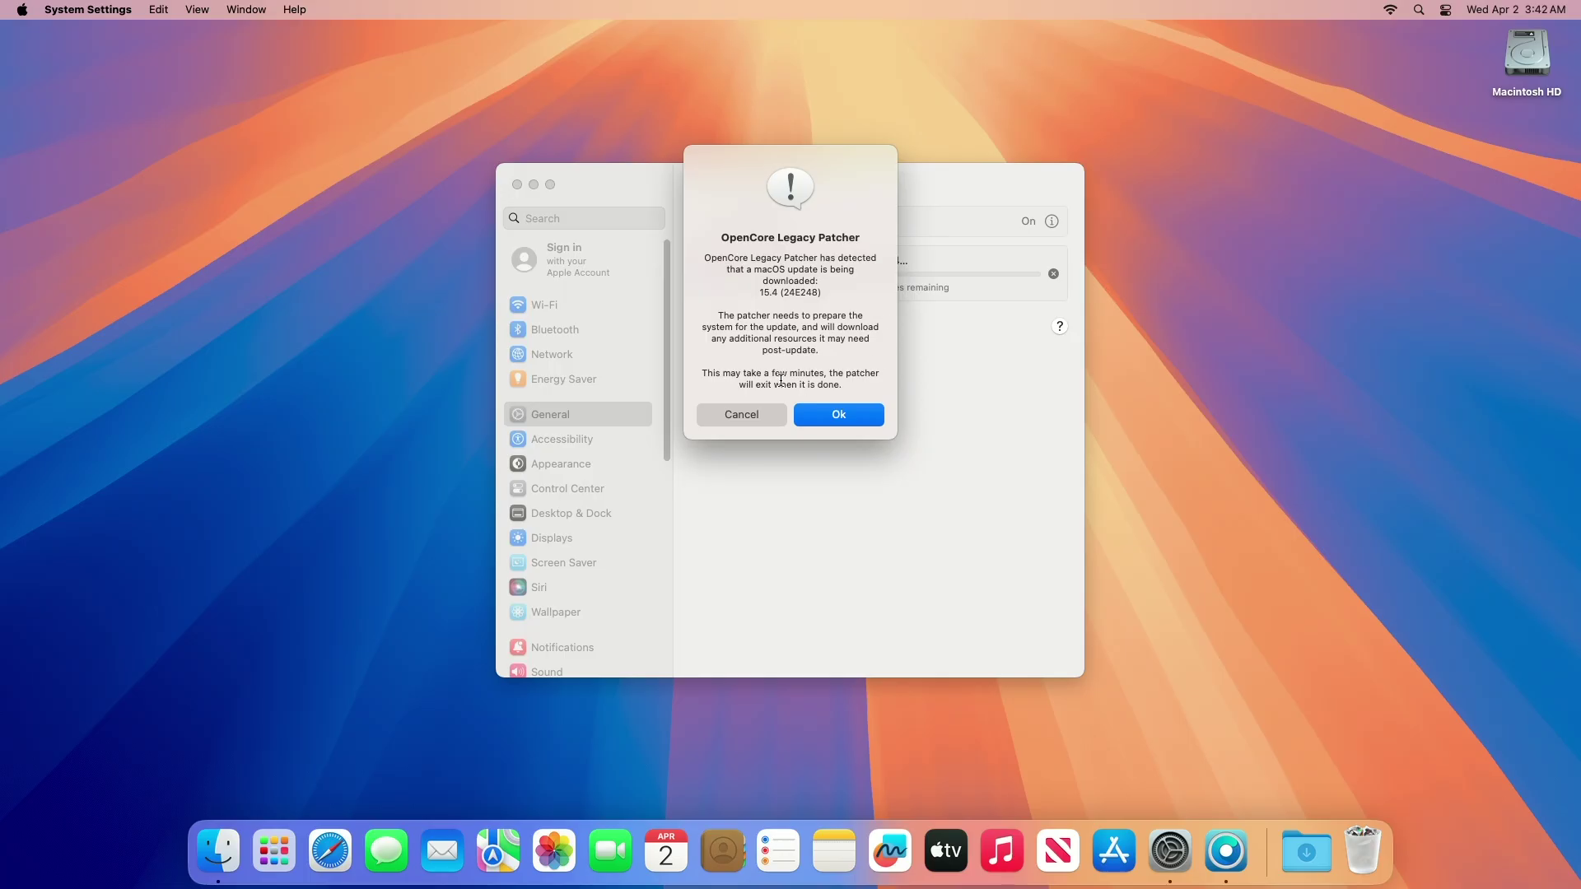
click(869, 421)
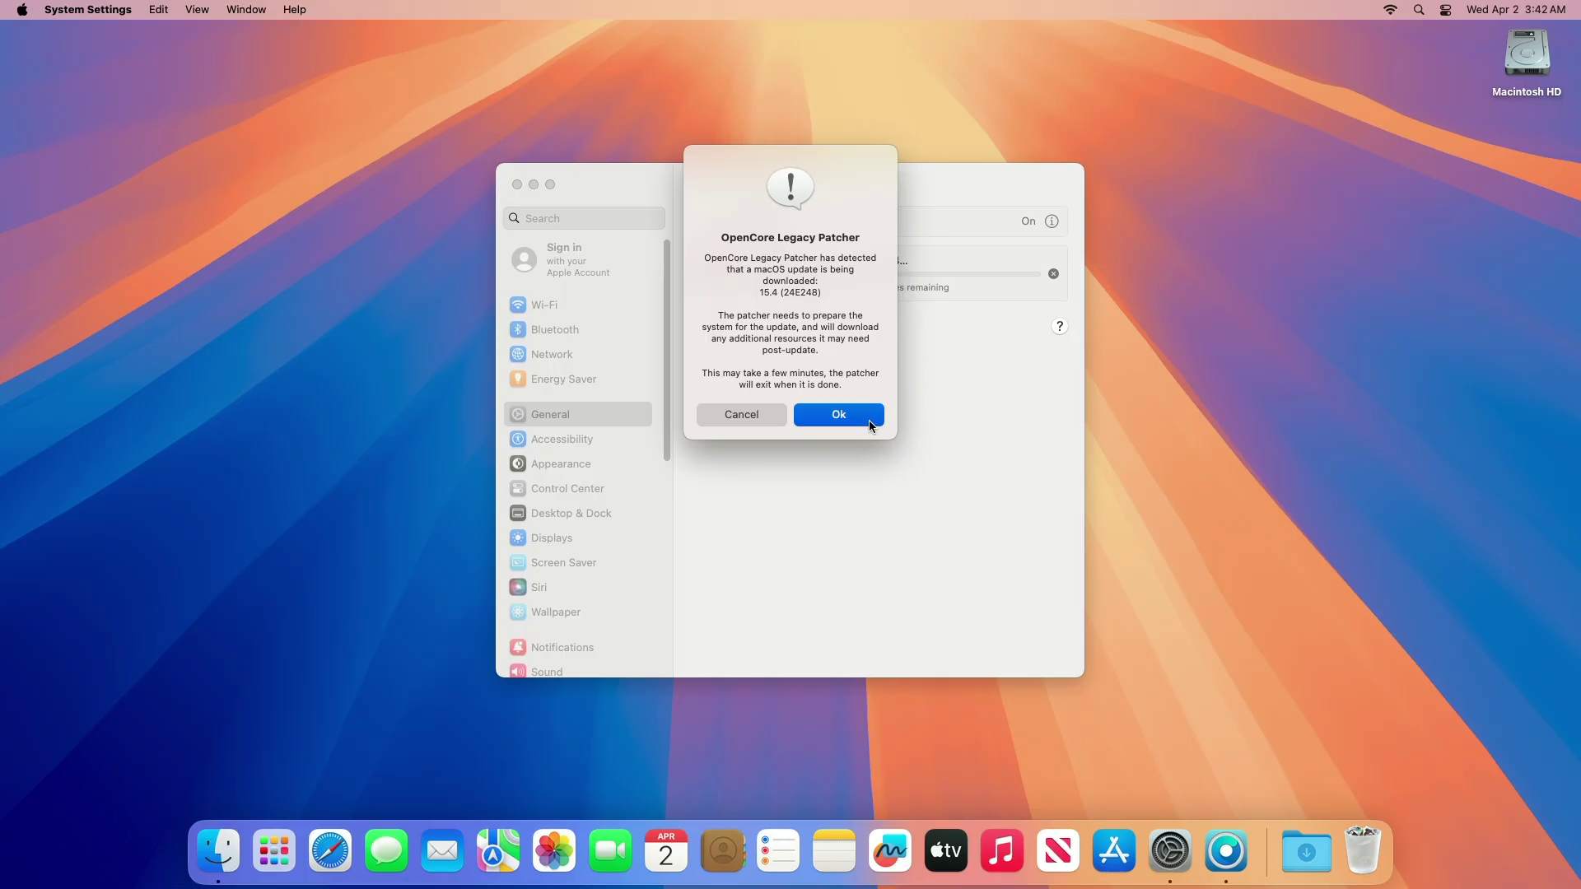
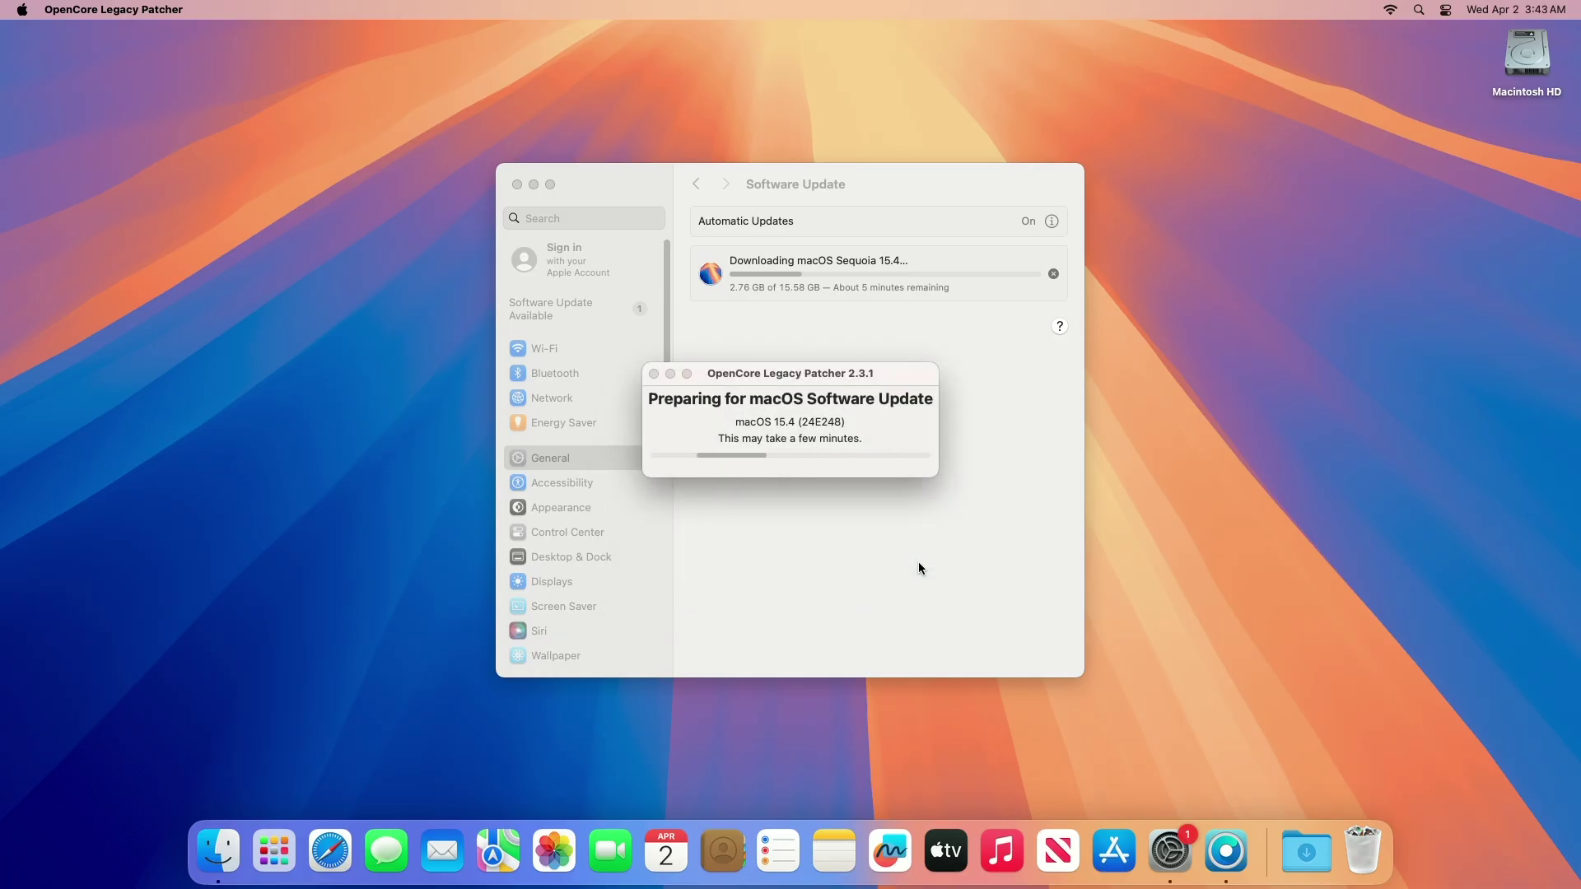
click(882, 461)
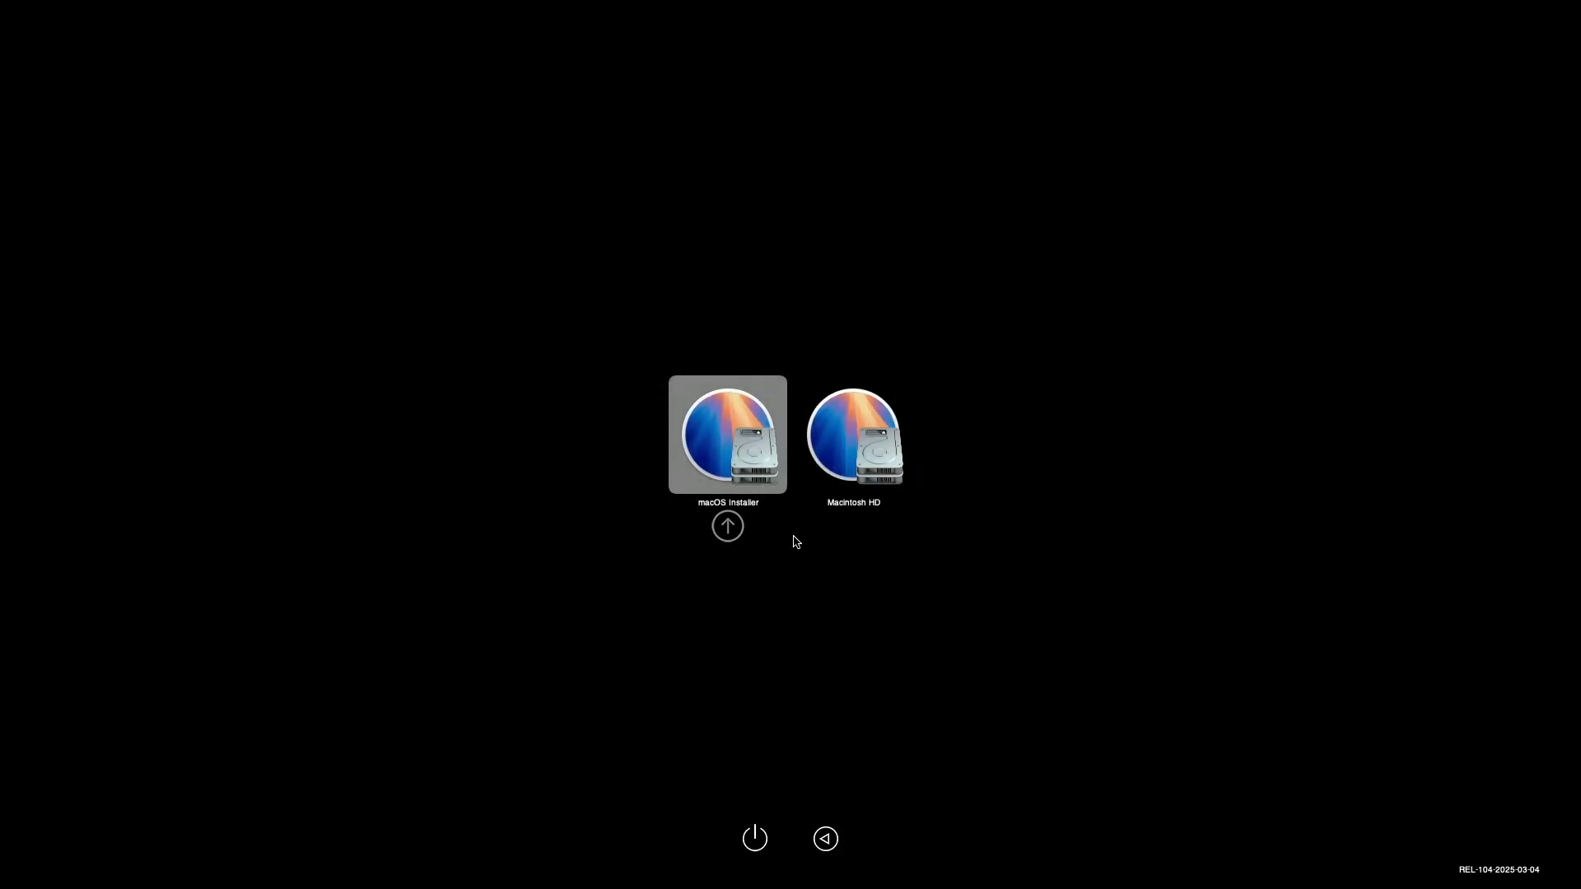
Boot the macOS Installer to continue the update, and boot Macintosh HD when the boot picker offers it
key(Return)
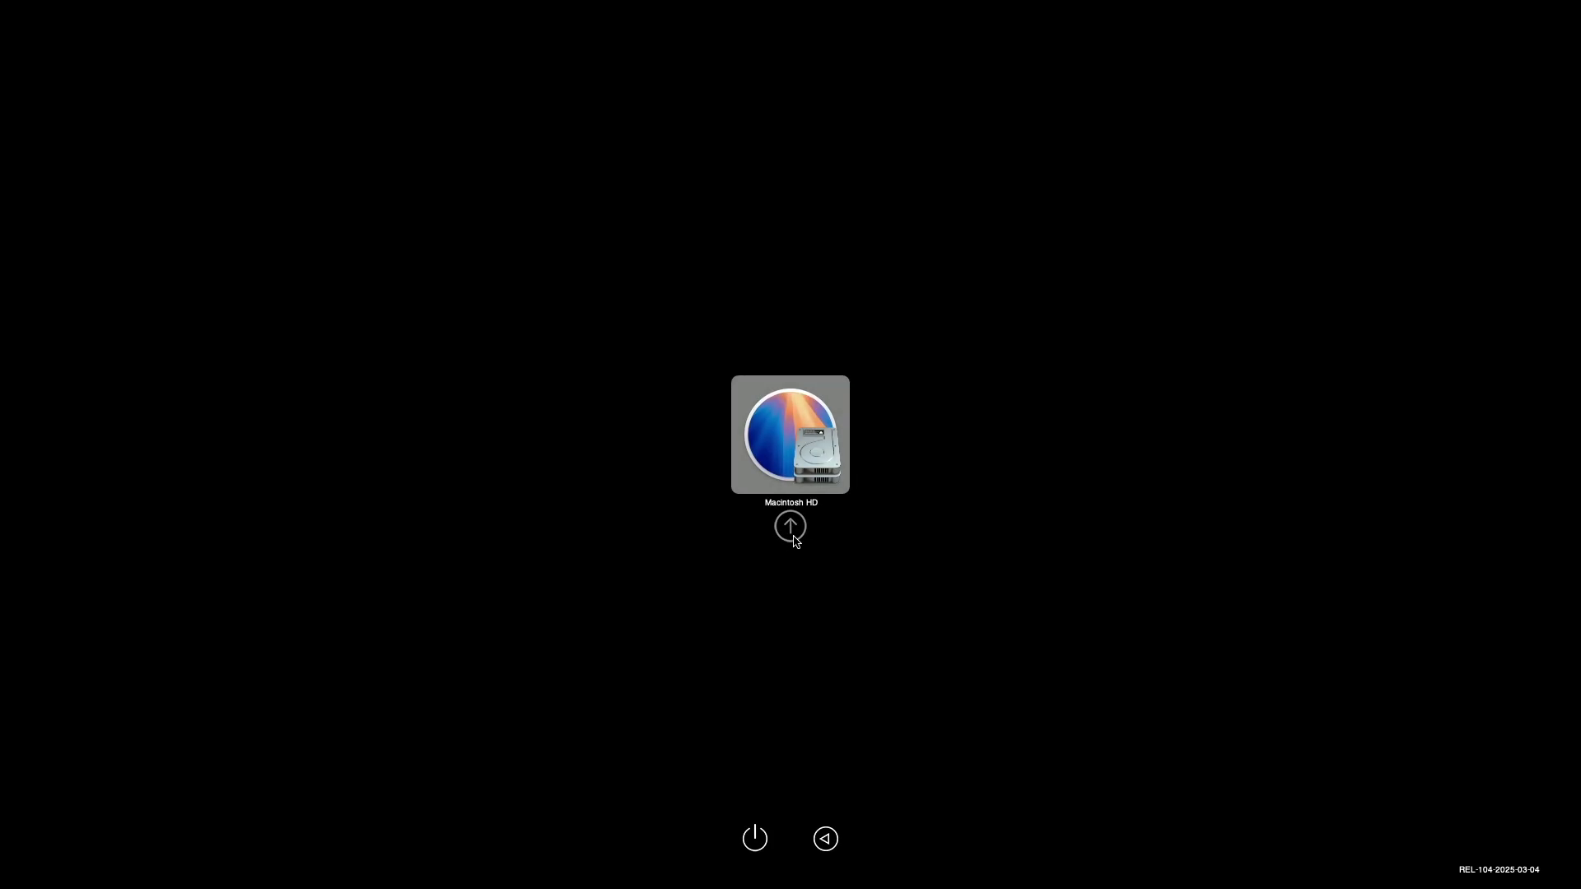
click(791, 531)
click(793, 535)
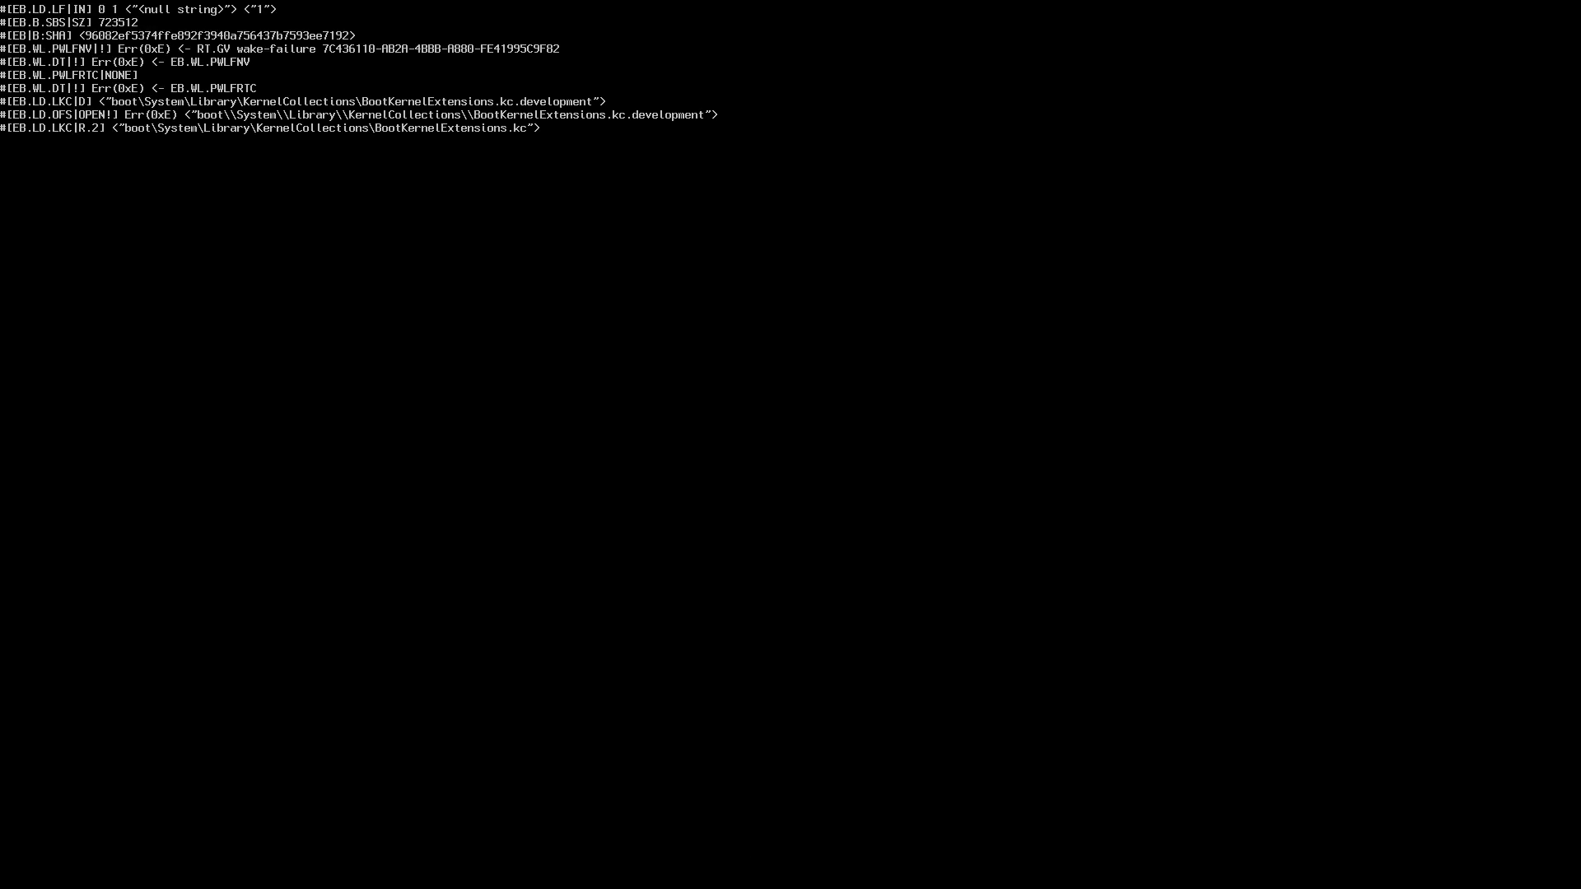